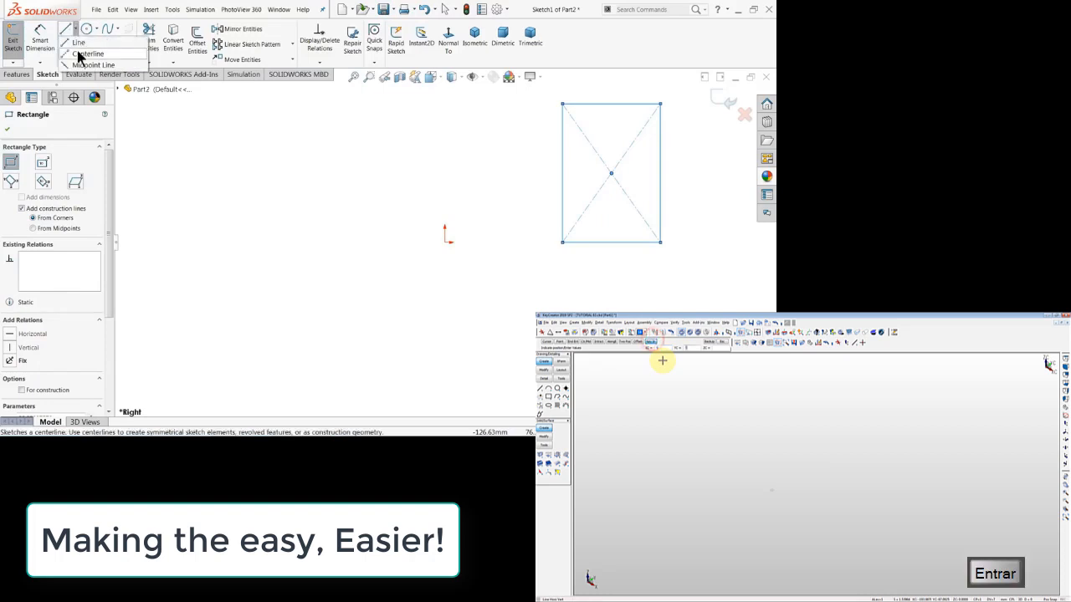
Draw a vertical centerline ending at the origin and a horizontal centerline from the origin to the rectangle's lower-left corner.
{"action": "left_click", "coordinate": [82, 57]}
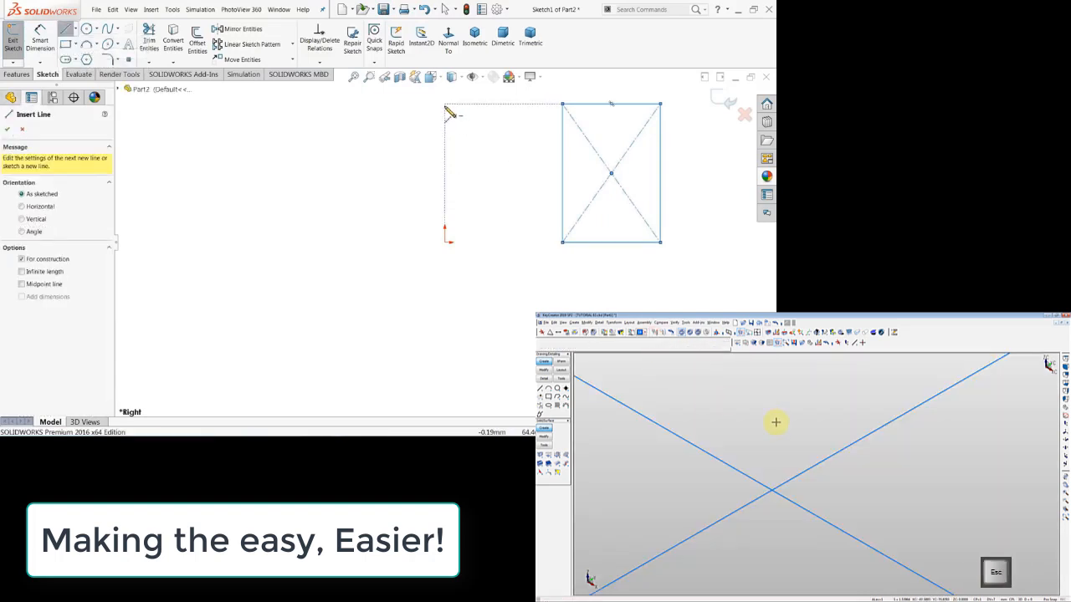
{"action": "left_click", "coordinate": [444, 118]}
{"action": "left_click", "coordinate": [444, 240]}
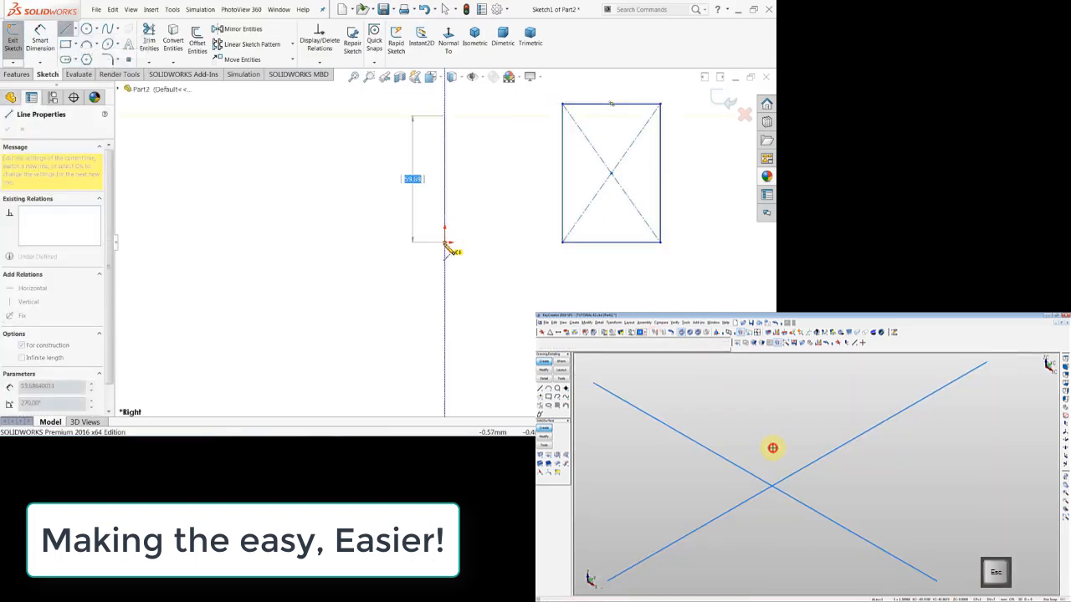
{"action": "left_click", "coordinate": [562, 242]}
{"action": "right_click", "coordinate": [525, 209]}
{"action": "left_click", "coordinate": [544, 215]}
Dimension the rectangle's right vertical side at 80 mm.
{"action": "scroll", "coordinate": [583, 234], "scroll_direction": "up", "scroll_amount": 2}
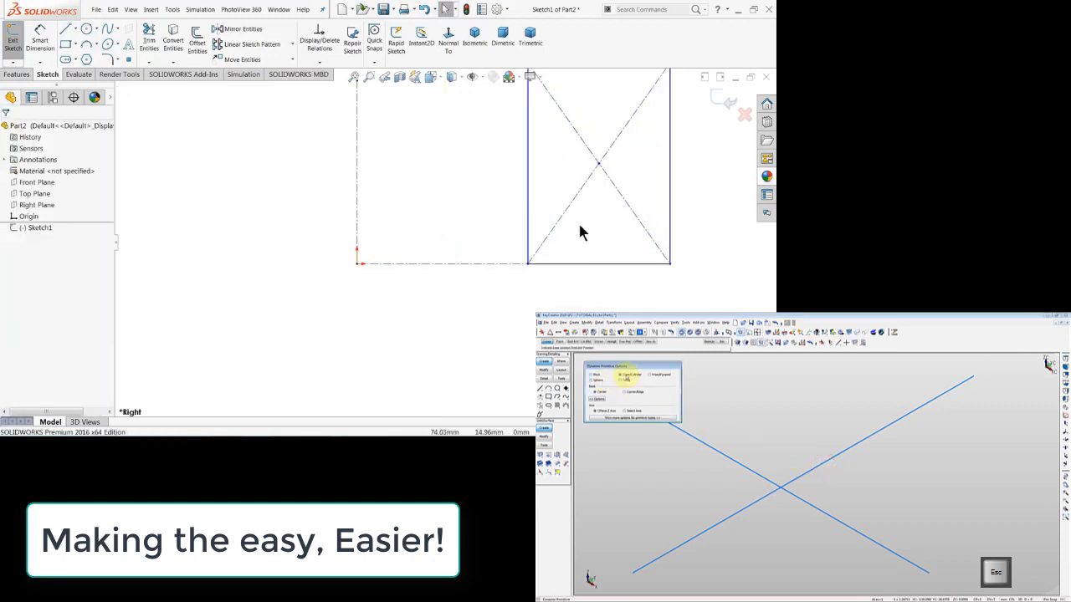
{"action": "scroll", "coordinate": [544, 226], "scroll_direction": "down", "scroll_amount": 2}
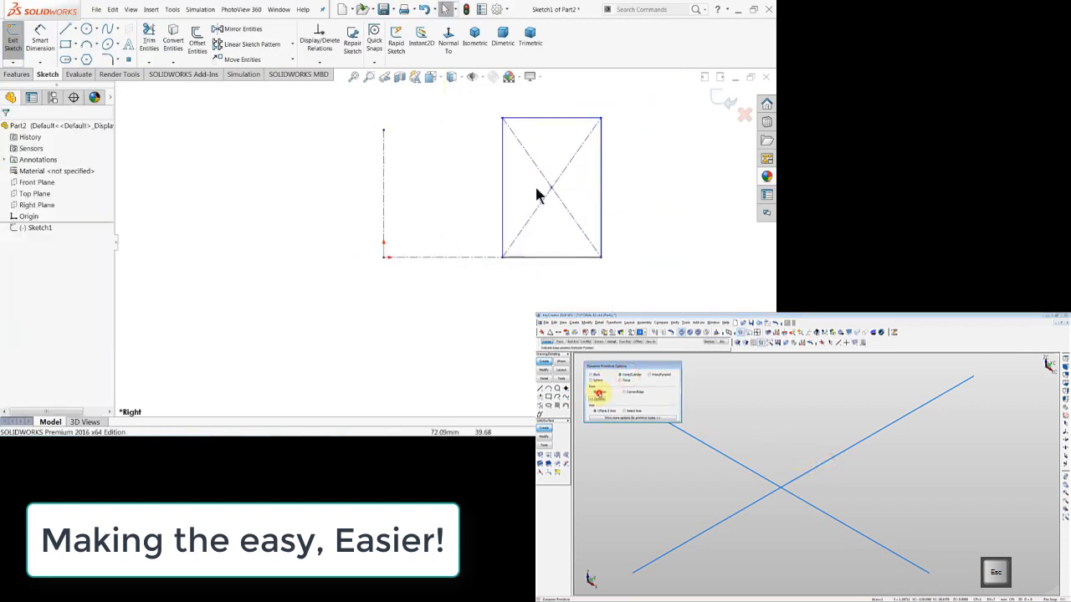
{"action": "scroll", "coordinate": [537, 154], "scroll_direction": "up", "scroll_amount": 2}
{"action": "left_click", "coordinate": [39, 52]}
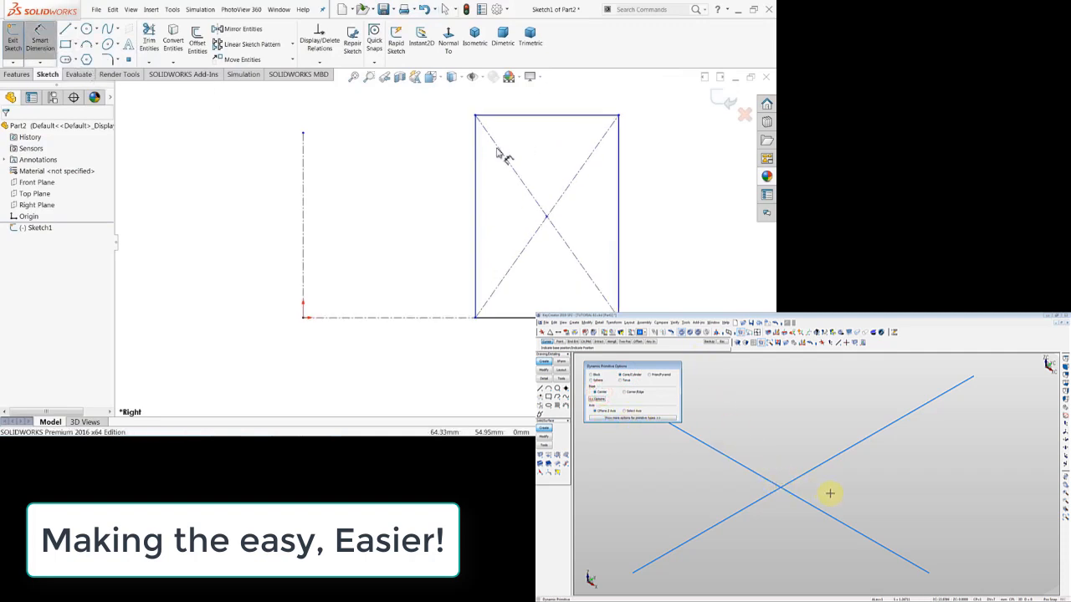
{"action": "left_click", "coordinate": [620, 204]}
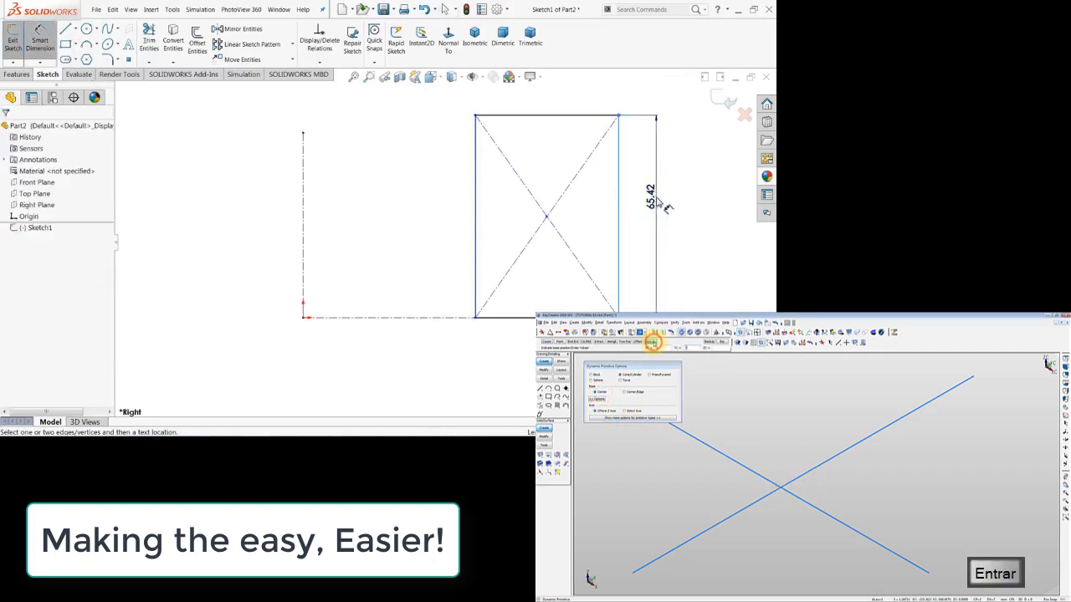
{"action": "left_click", "coordinate": [657, 206]}
{"action": "type", "text": "80"}
{"action": "key", "text": "Return"}
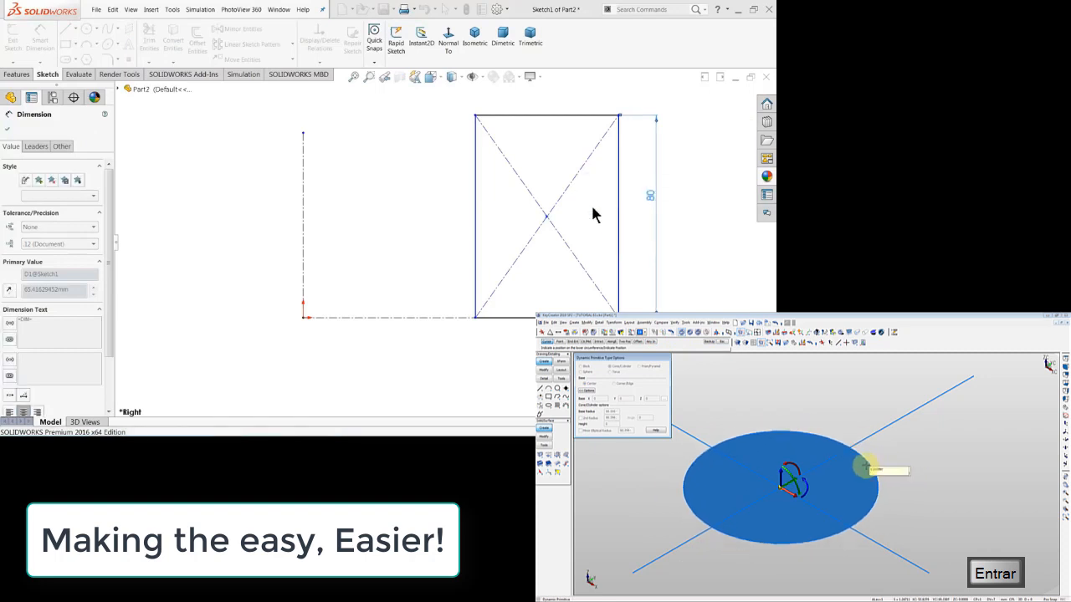
Dimension the rectangle's bottom side with the expression 100-45.
{"action": "left_click", "coordinate": [826, 407]}
{"action": "left_click", "coordinate": [548, 318]}
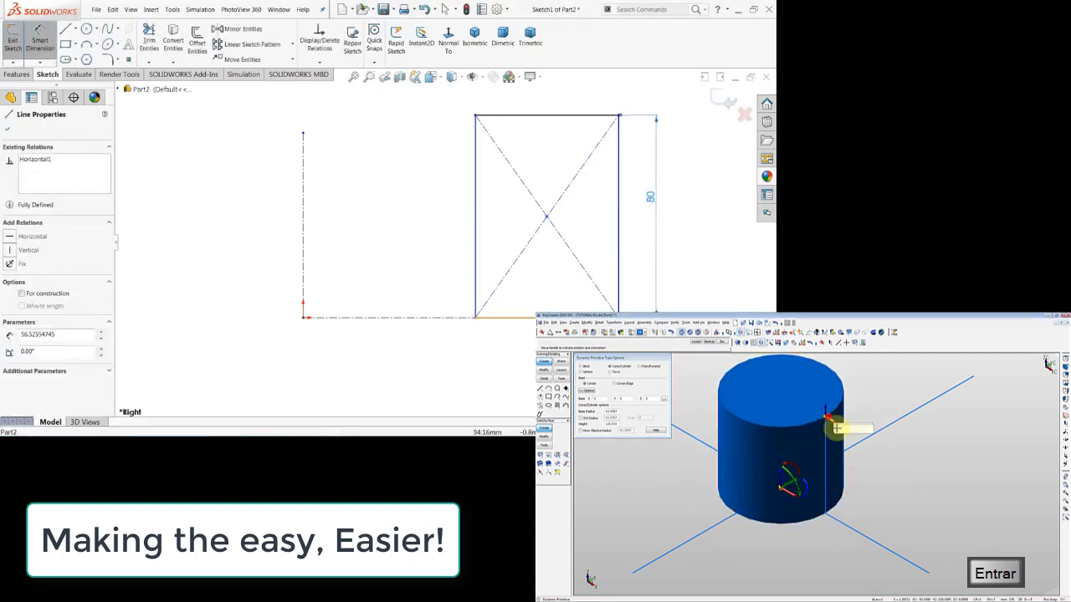
{"action": "left_click", "coordinate": [548, 338]}
{"action": "type", "text": "80"}
{"action": "key", "text": "Return"}
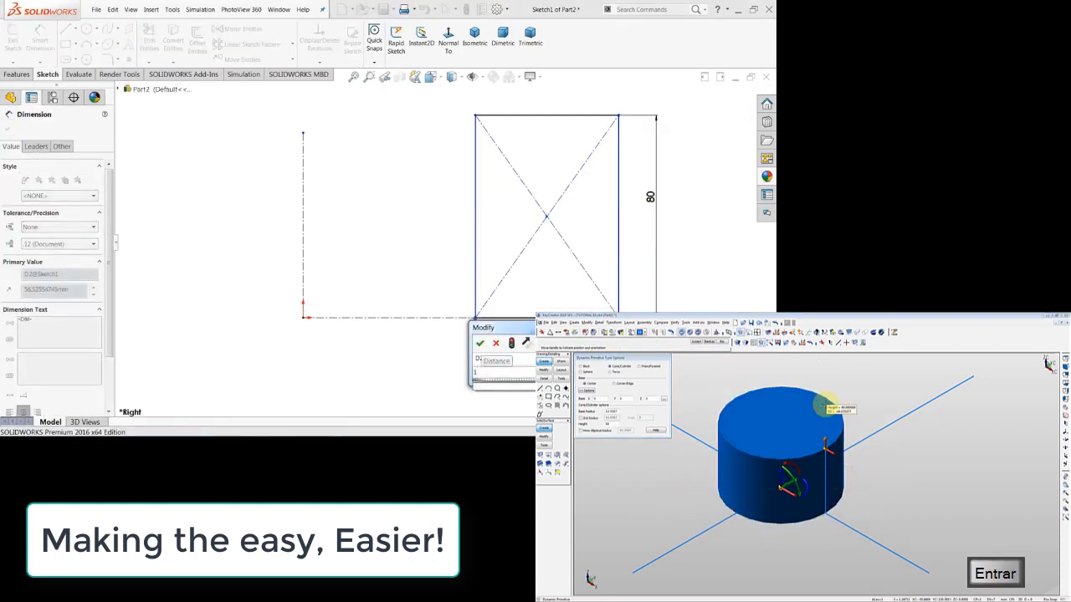
{"action": "type", "text": "-"}
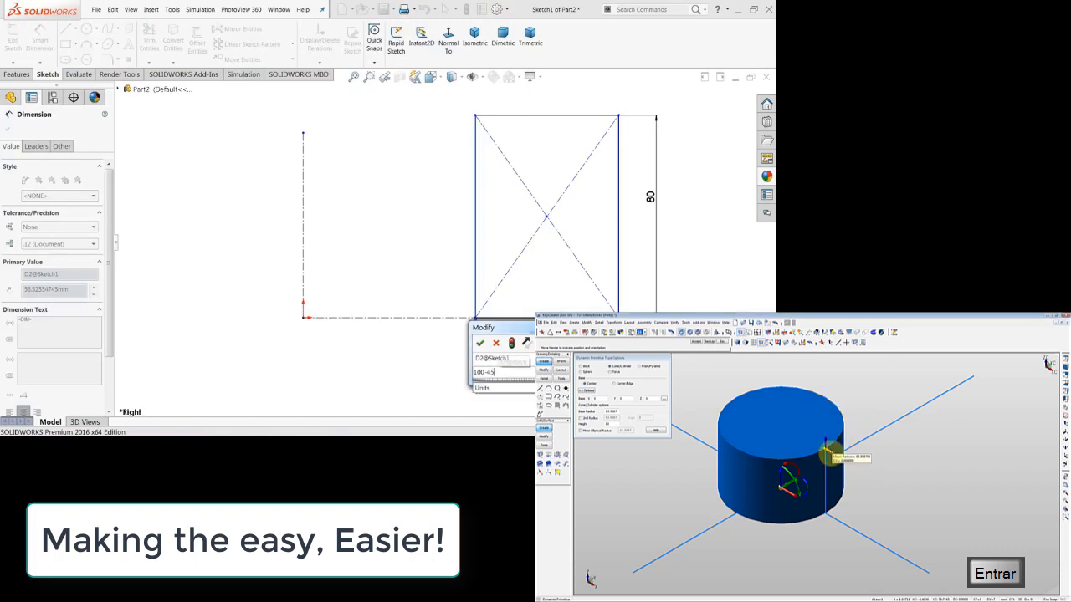
{"action": "type", "text": "45"}
{"action": "key", "text": "Return"}
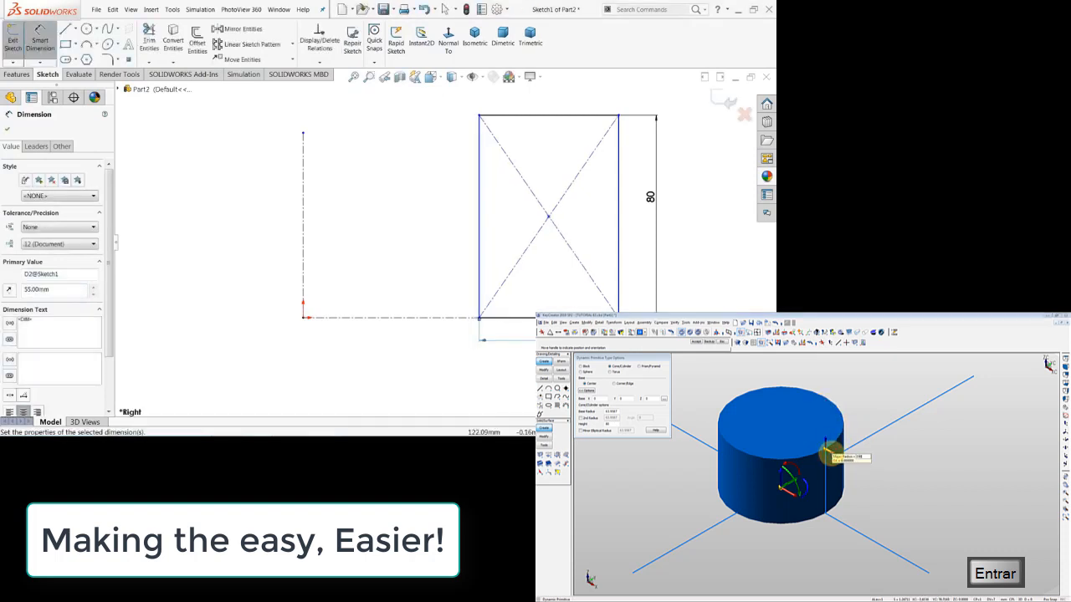
Dimension the horizontal distance from the origin to the rectangle's right side at 100 mm, and exit the sketch.
{"action": "left_click", "coordinate": [620, 280]}
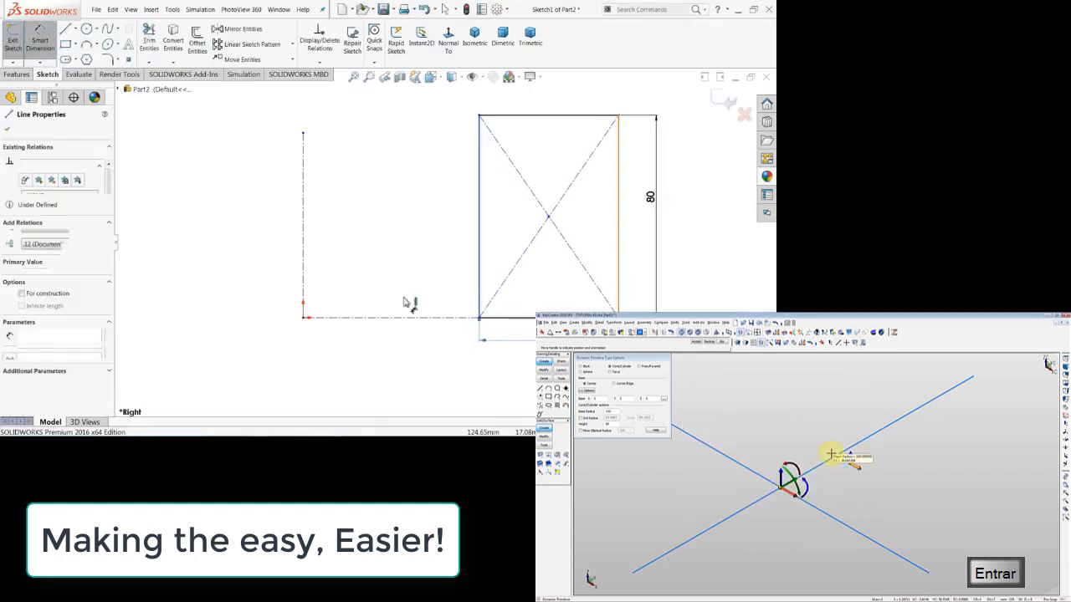
{"action": "left_click", "coordinate": [304, 319]}
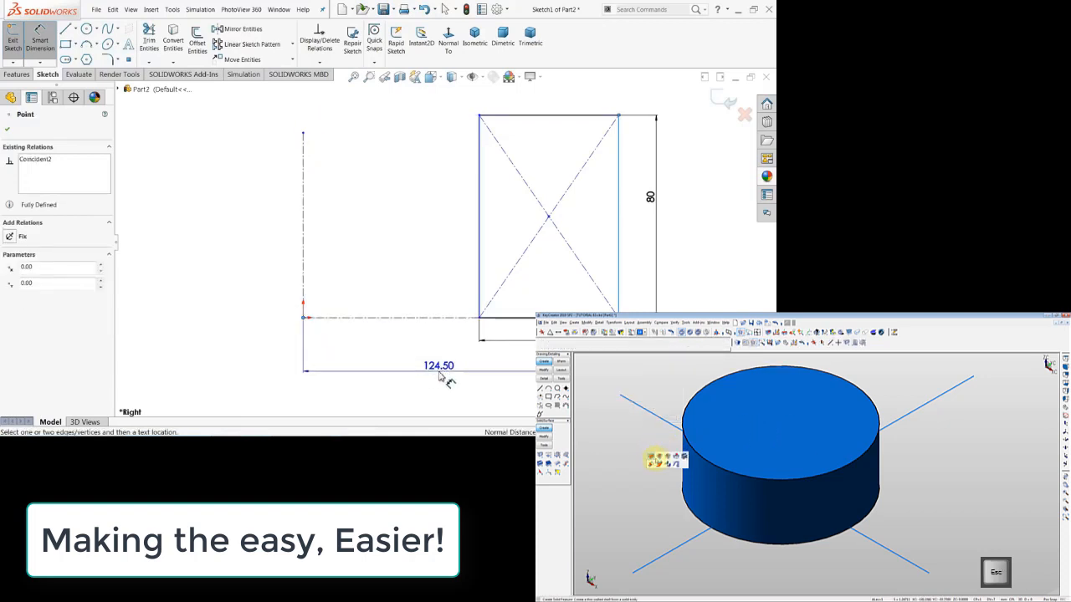
{"action": "left_click", "coordinate": [448, 371]}
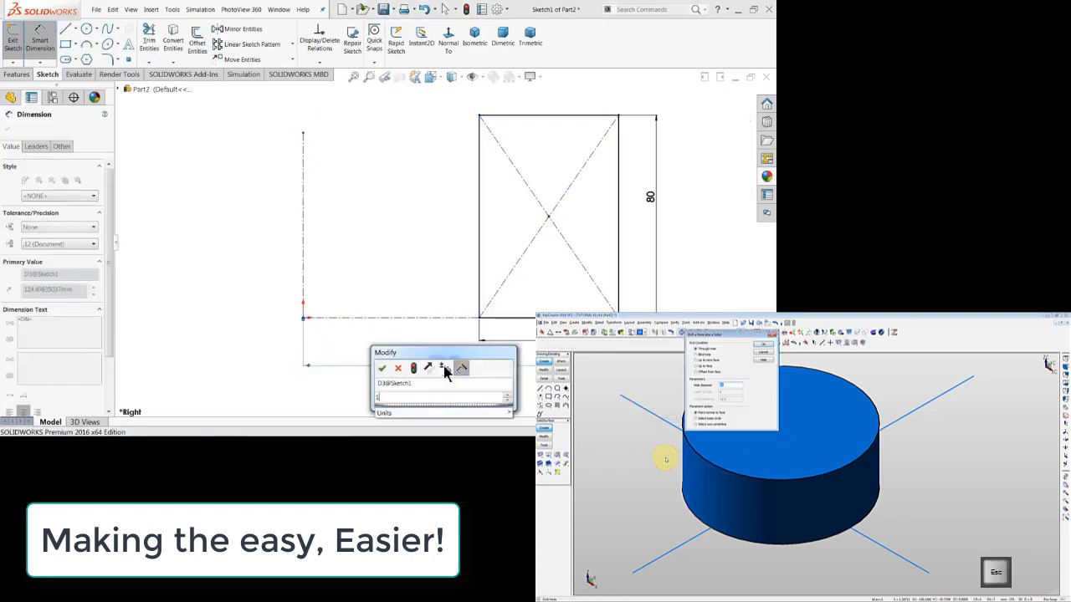
{"action": "type", "text": "100"}
{"action": "left_click", "coordinate": [382, 374]}
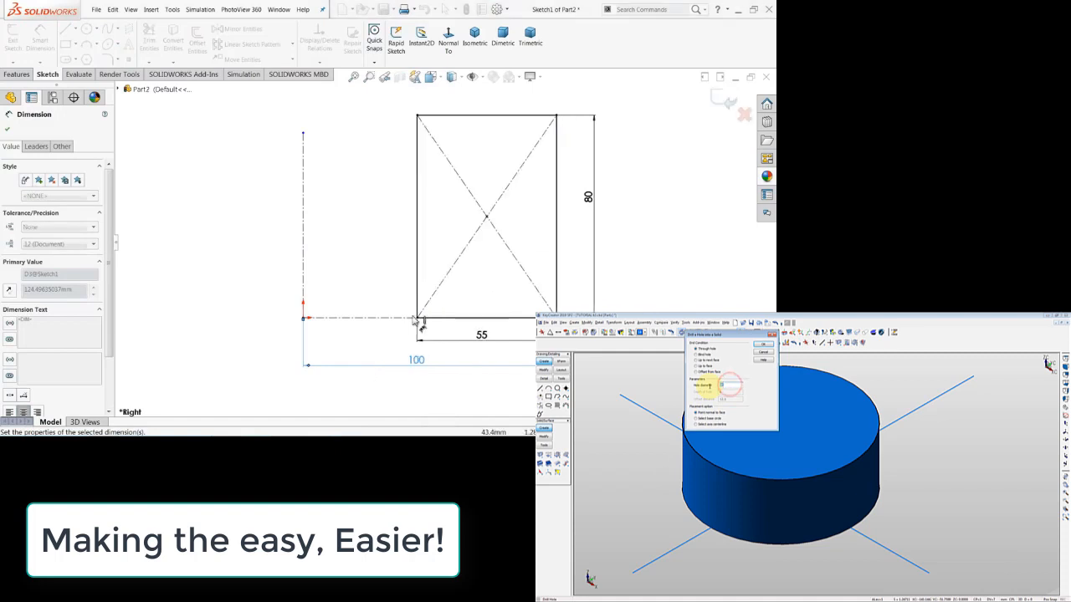
{"action": "left_click", "coordinate": [723, 103]}
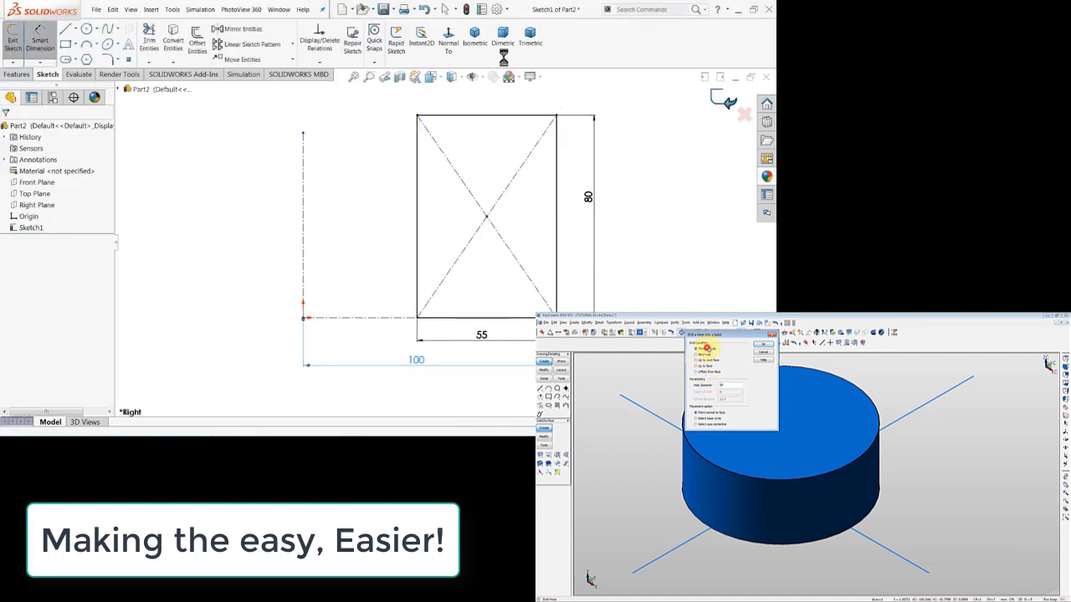
Start a Revolved Boss/Base of the rectangle sketch with the vertical centerline as the axis of revolution.
{"action": "left_click", "coordinate": [478, 49]}
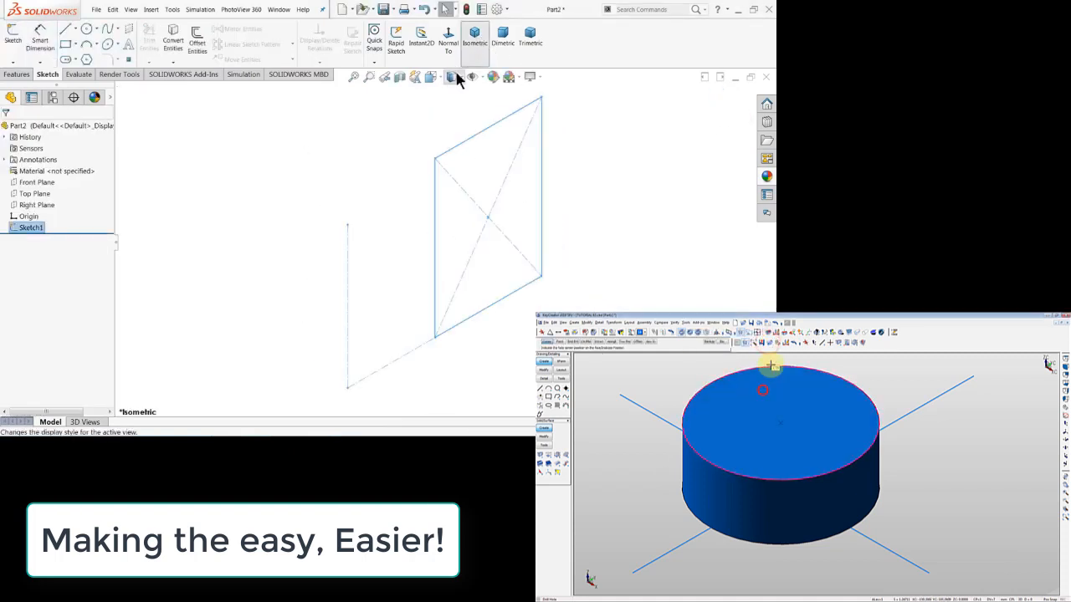
{"action": "left_click", "coordinate": [17, 74]}
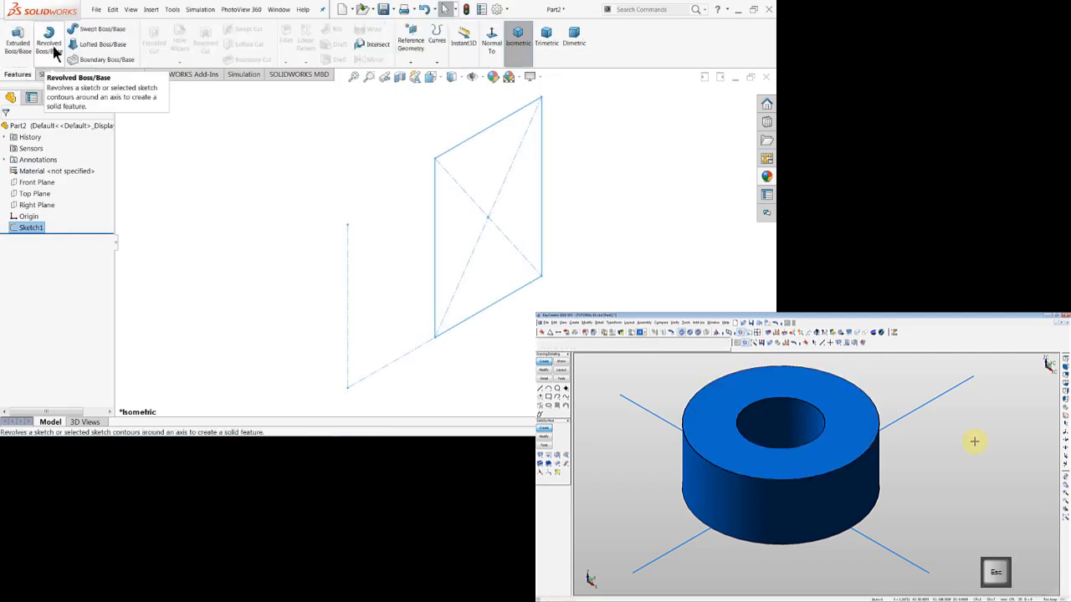
{"action": "left_click", "coordinate": [55, 50]}
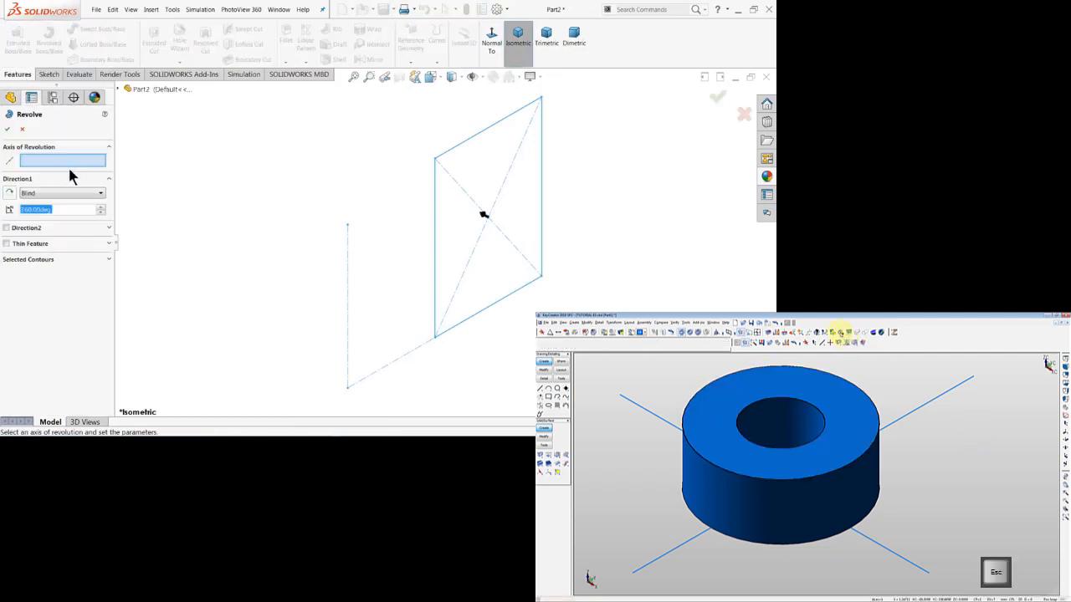
{"action": "left_click", "coordinate": [348, 262]}
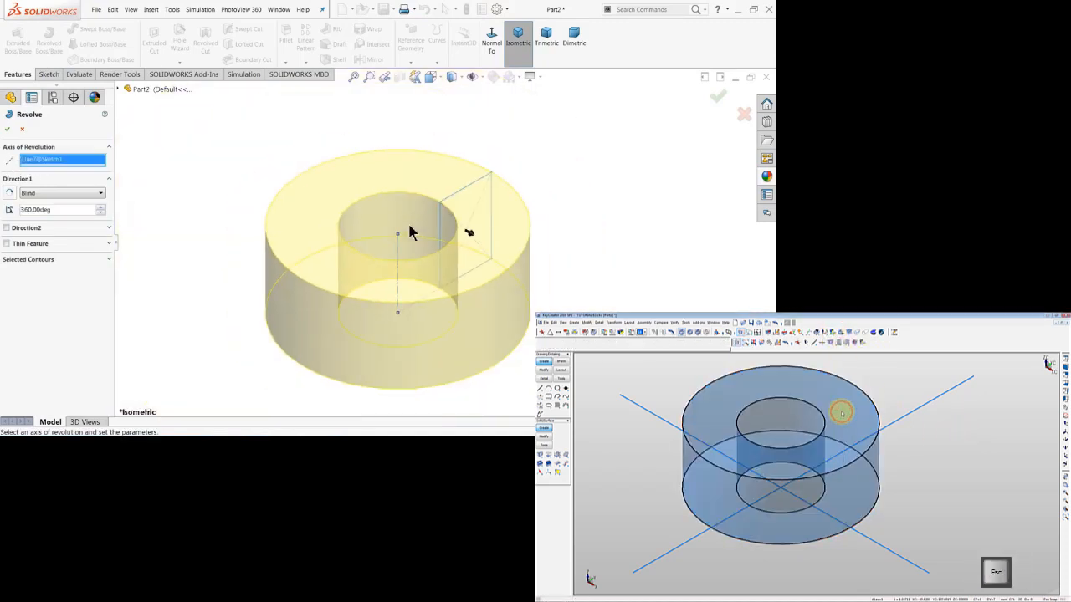
{"action": "scroll", "coordinate": [407, 297], "scroll_direction": "down", "scroll_amount": 3}
{"action": "scroll", "coordinate": [415, 212], "scroll_direction": "up", "scroll_amount": 2}
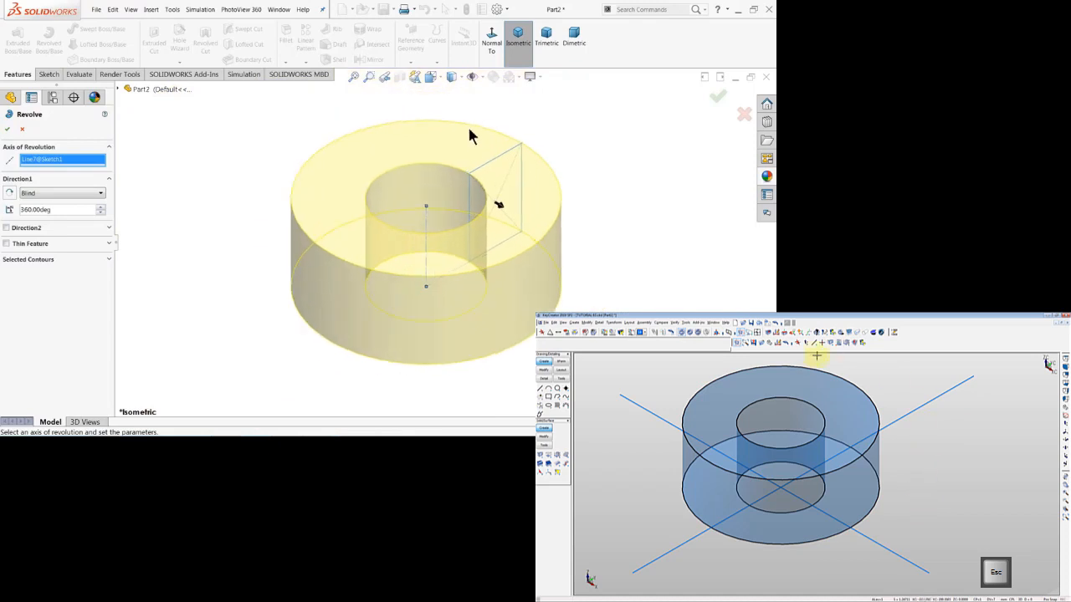
{"action": "scroll", "coordinate": [431, 209], "scroll_direction": "down", "scroll_amount": 1}
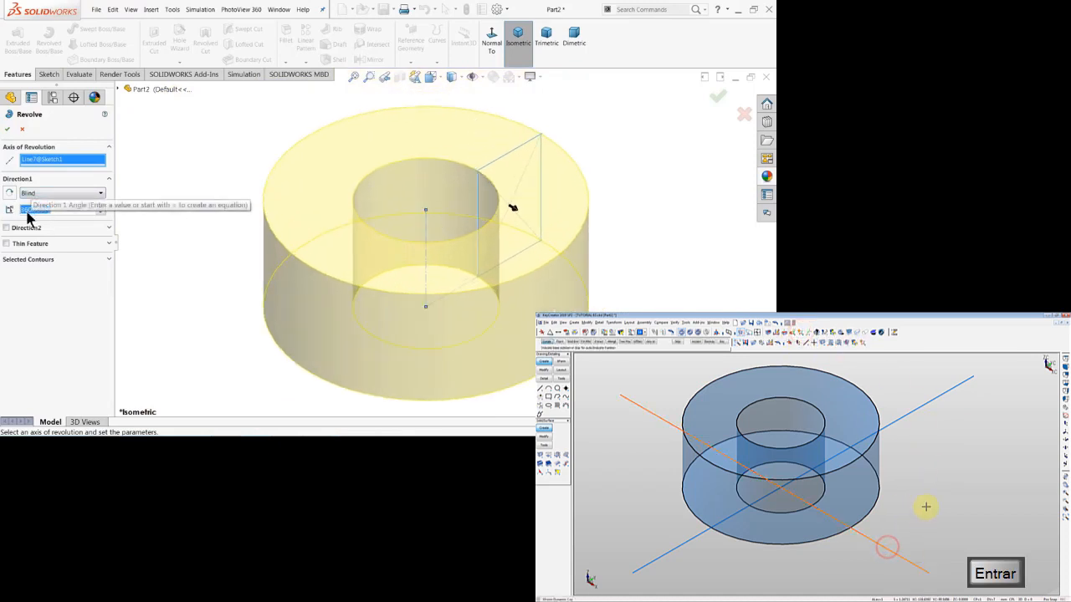
Set the revolve angle to 60 degrees in Direction 1 only and create the feature.
{"action": "type", "text": "60"}
{"action": "key", "text": "Return"}
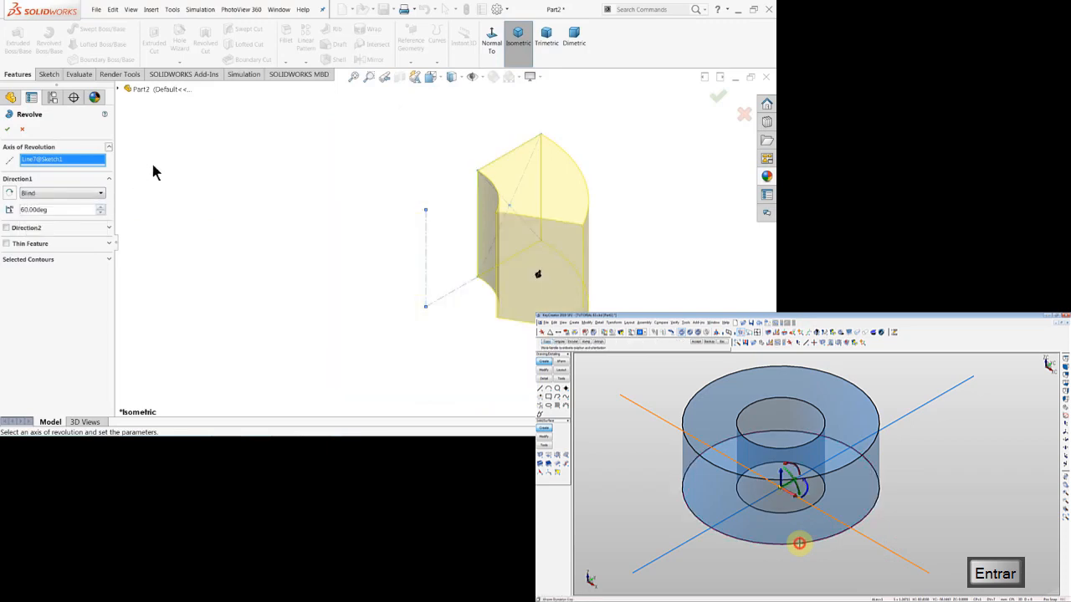
{"action": "mouse_move", "coordinate": [215, 216]}
{"action": "middle_mouse_down"}
{"action": "mouse_move", "coordinate": [265, 198]}
{"action": "mouse_move", "coordinate": [222, 207]}
{"action": "middle_mouse_up"}
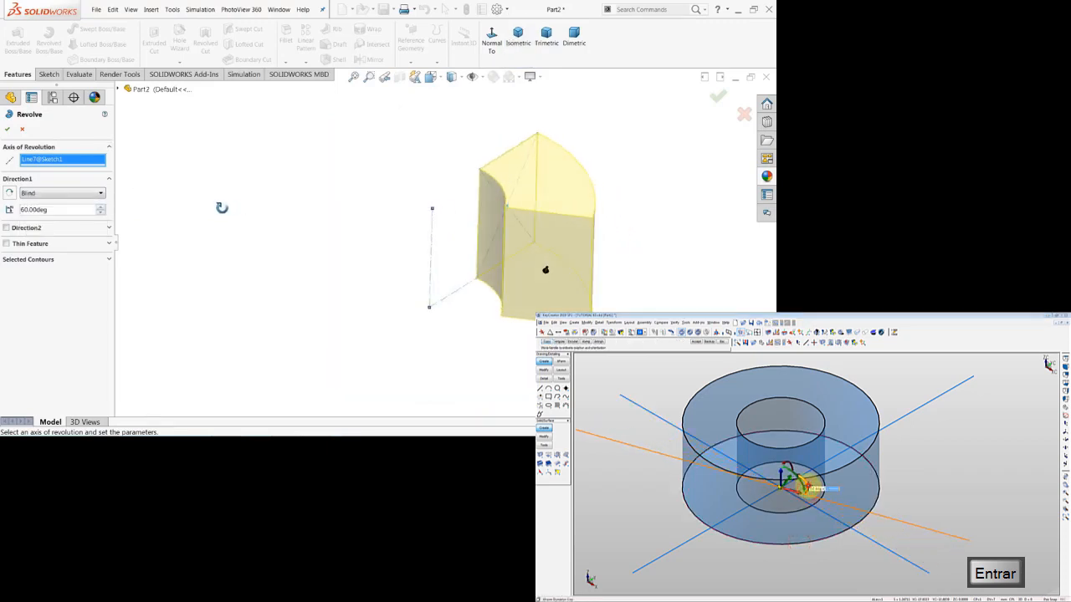
{"action": "scroll", "coordinate": [594, 219], "scroll_direction": "down", "scroll_amount": 2}
{"action": "mouse_move", "coordinate": [296, 211]}
{"action": "middle_mouse_down"}
{"action": "mouse_move", "coordinate": [282, 160]}
{"action": "mouse_move", "coordinate": [274, 165]}
{"action": "mouse_move", "coordinate": [320, 175]}
{"action": "mouse_move", "coordinate": [294, 184]}
{"action": "mouse_move", "coordinate": [313, 198]}
{"action": "mouse_move", "coordinate": [347, 174]}
{"action": "mouse_move", "coordinate": [285, 187]}
{"action": "mouse_move", "coordinate": [296, 201]}
{"action": "mouse_move", "coordinate": [287, 201]}
{"action": "middle_mouse_up"}
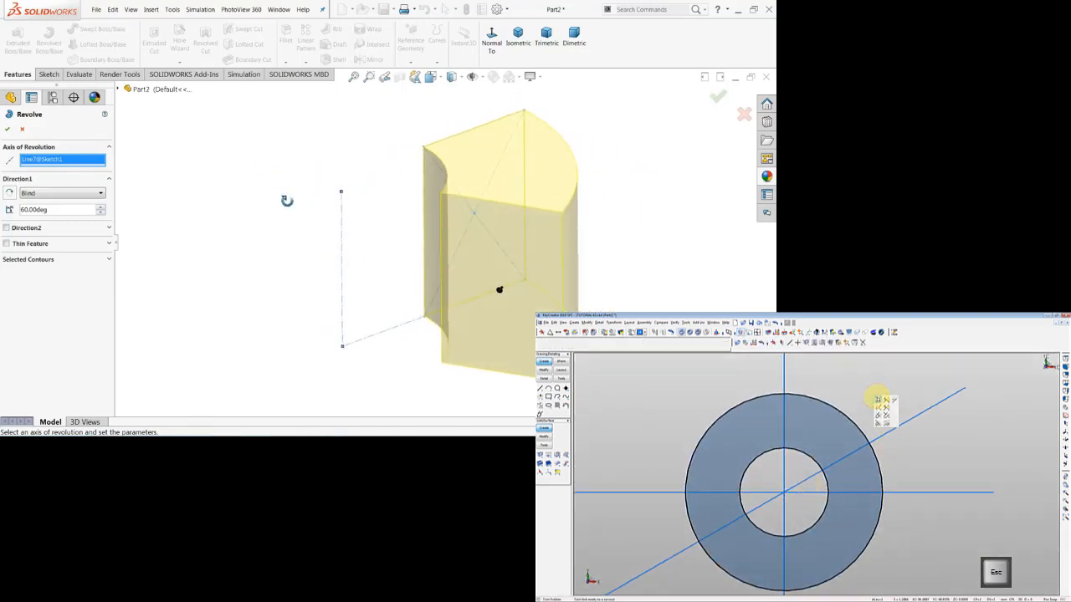
{"action": "left_click", "coordinate": [6, 228]}
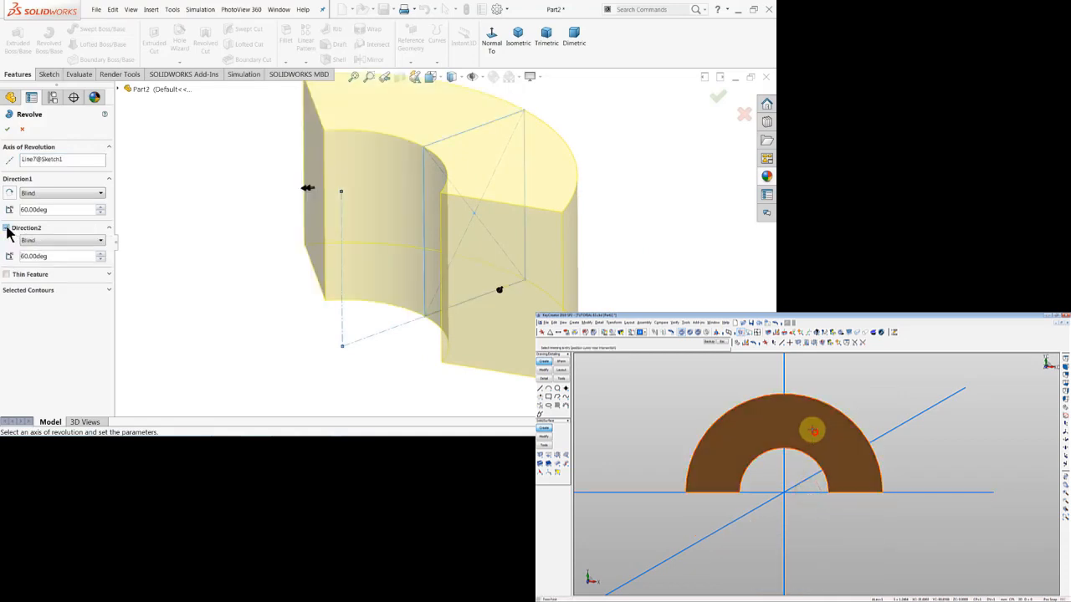
{"action": "left_click", "coordinate": [7, 228]}
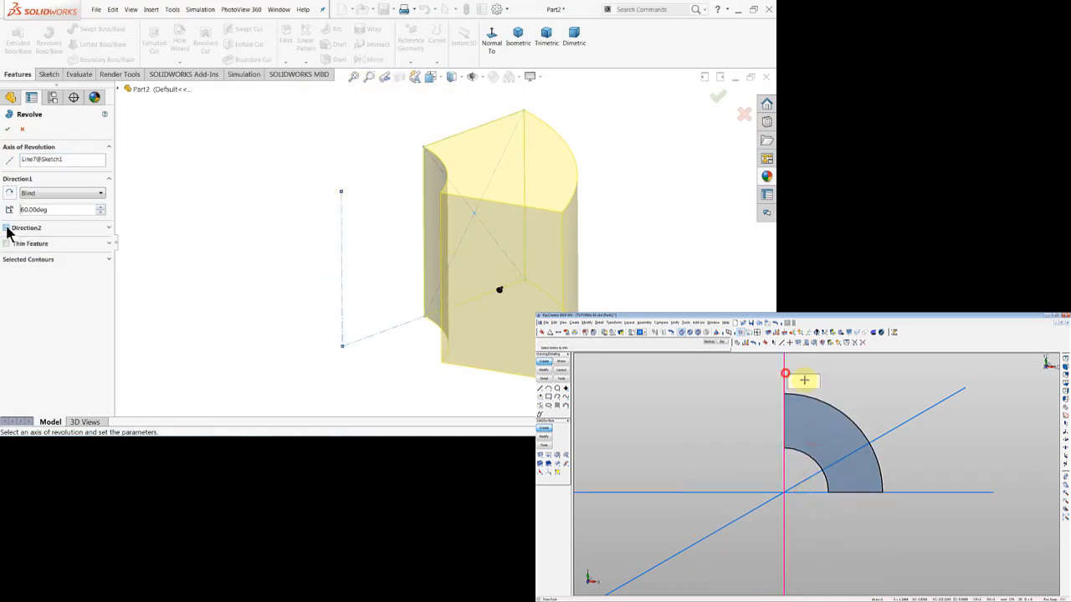
{"action": "left_click", "coordinate": [8, 130]}
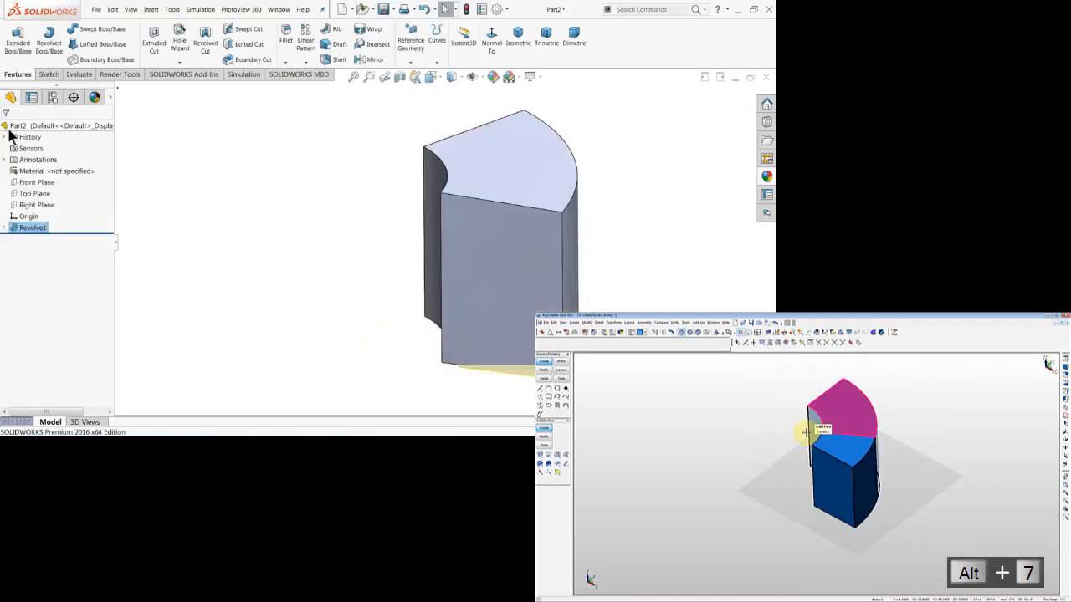
Create a reference axis at the intersection of the Front Plane and the Right Plane.
{"action": "mouse_move", "coordinate": [265, 268]}
{"action": "middle_mouse_down"}
{"action": "mouse_move", "coordinate": [315, 192]}
{"action": "mouse_move", "coordinate": [276, 257]}
{"action": "middle_mouse_up"}
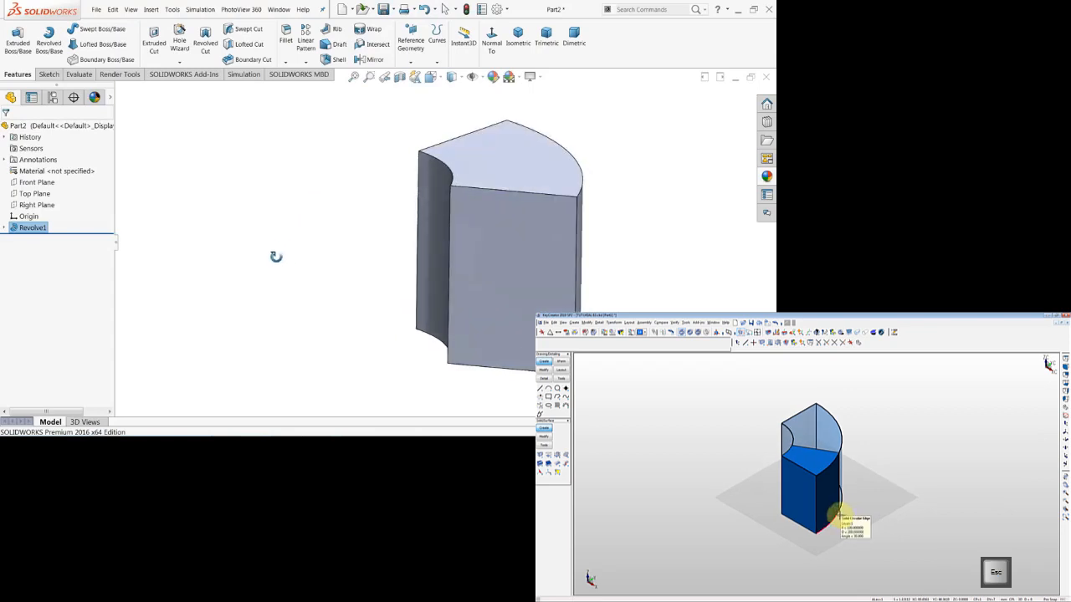
{"action": "key", "text": "ctrl+d"}
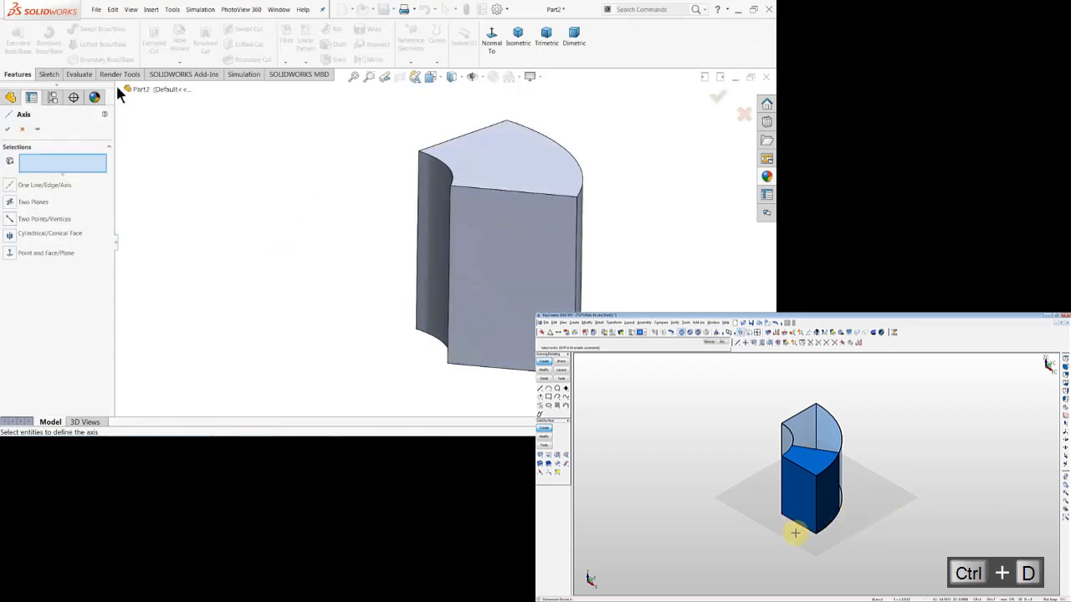
{"action": "left_click", "coordinate": [159, 147]}
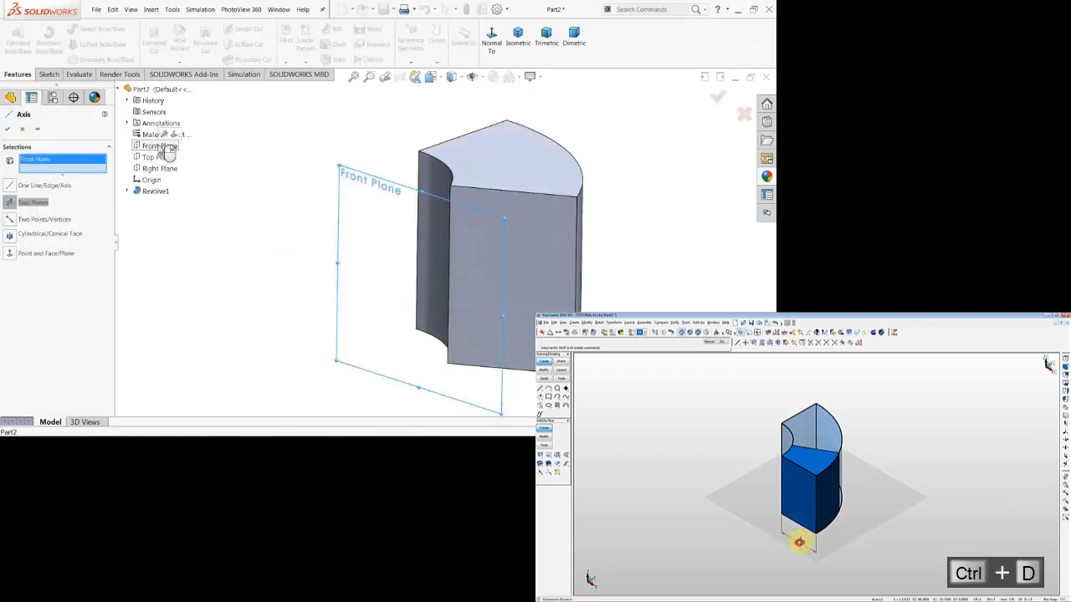
{"action": "left_click", "coordinate": [150, 169]}
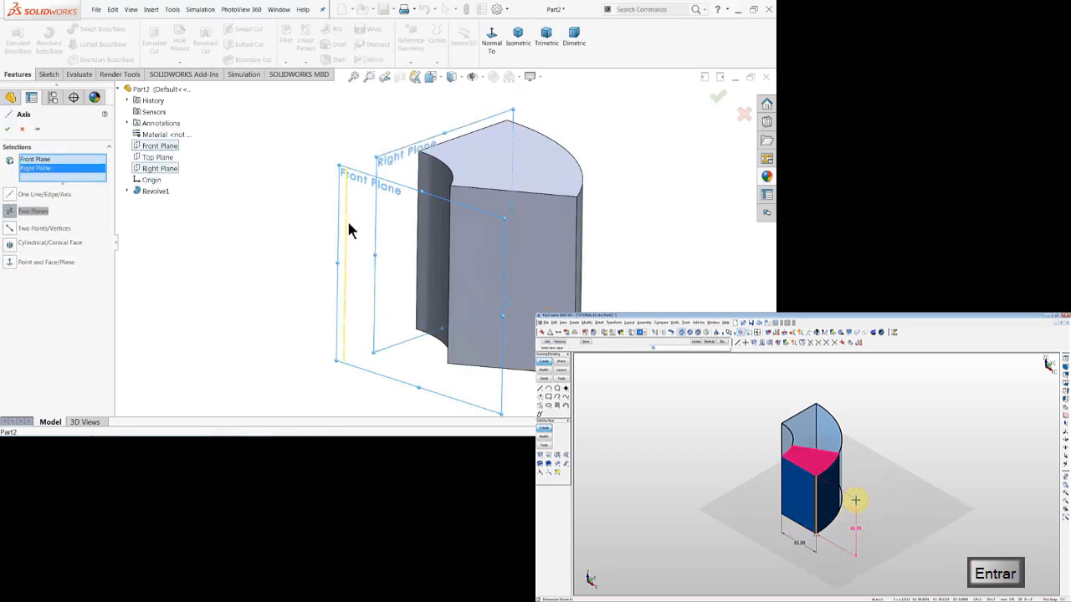
{"action": "left_click", "coordinate": [10, 130]}
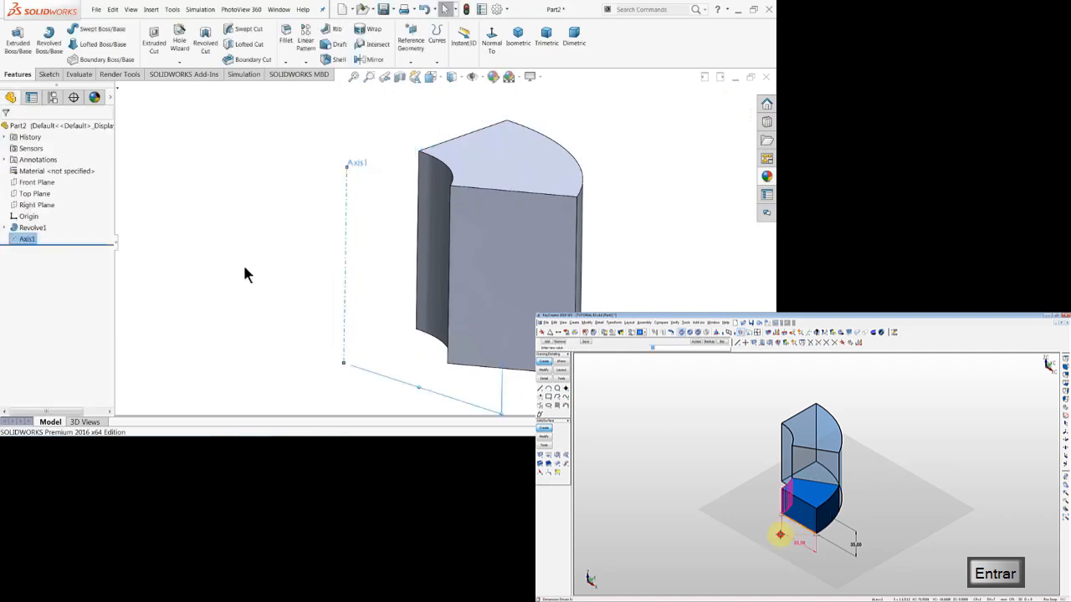
{"action": "mouse_move", "coordinate": [246, 271]}
{"action": "middle_mouse_down"}
{"action": "mouse_move", "coordinate": [267, 203]}
{"action": "mouse_move", "coordinate": [269, 231]}
{"action": "mouse_move", "coordinate": [243, 282]}
{"action": "middle_mouse_up"}
{"action": "scroll", "coordinate": [490, 269], "scroll_direction": "up", "scroll_amount": 2}
{"action": "scroll", "coordinate": [490, 268], "scroll_direction": "down", "scroll_amount": 3}
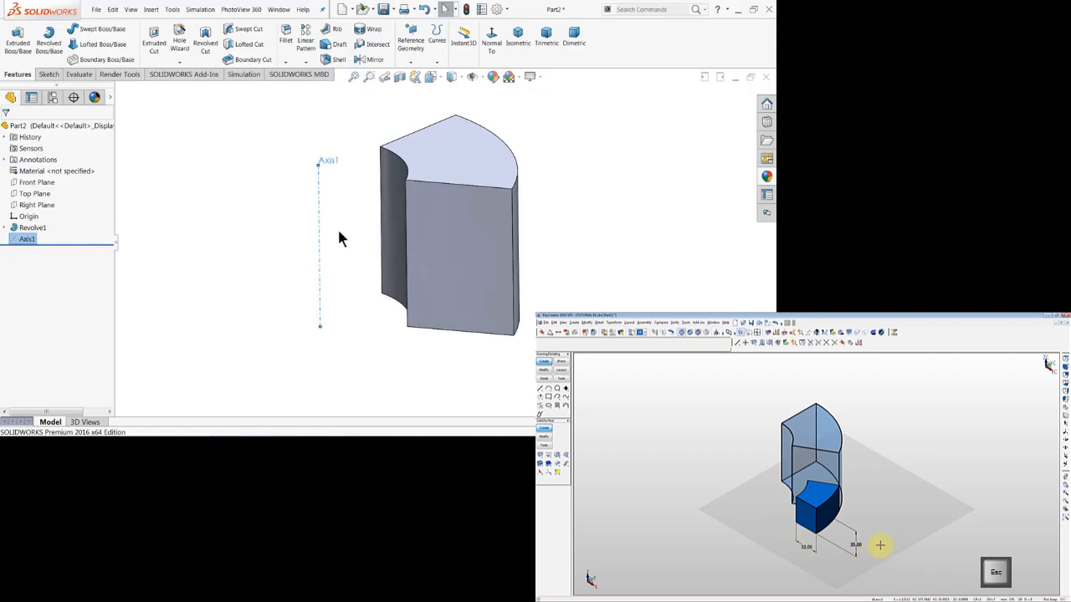
{"action": "mouse_move", "coordinate": [190, 201]}
{"action": "middle_mouse_down"}
{"action": "mouse_move", "coordinate": [201, 226]}
{"action": "mouse_move", "coordinate": [213, 221]}
{"action": "mouse_move", "coordinate": [198, 205]}
{"action": "middle_mouse_up"}
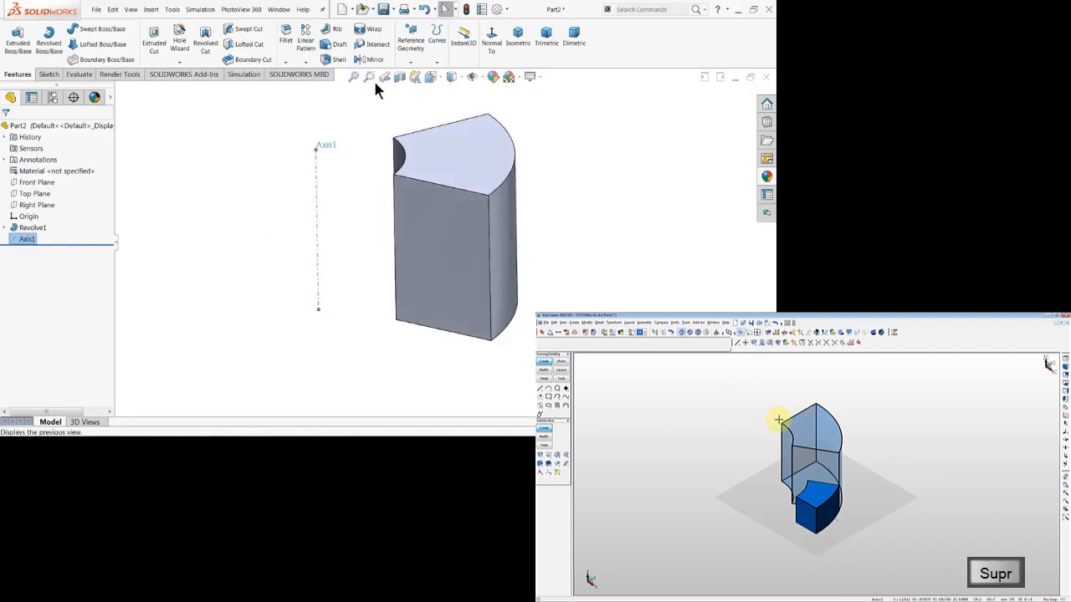
Create a reference plane coincident with the central axis and perpendicular to the Right Plane.
{"action": "left_click", "coordinate": [411, 61]}
{"action": "left_click", "coordinate": [408, 72]}
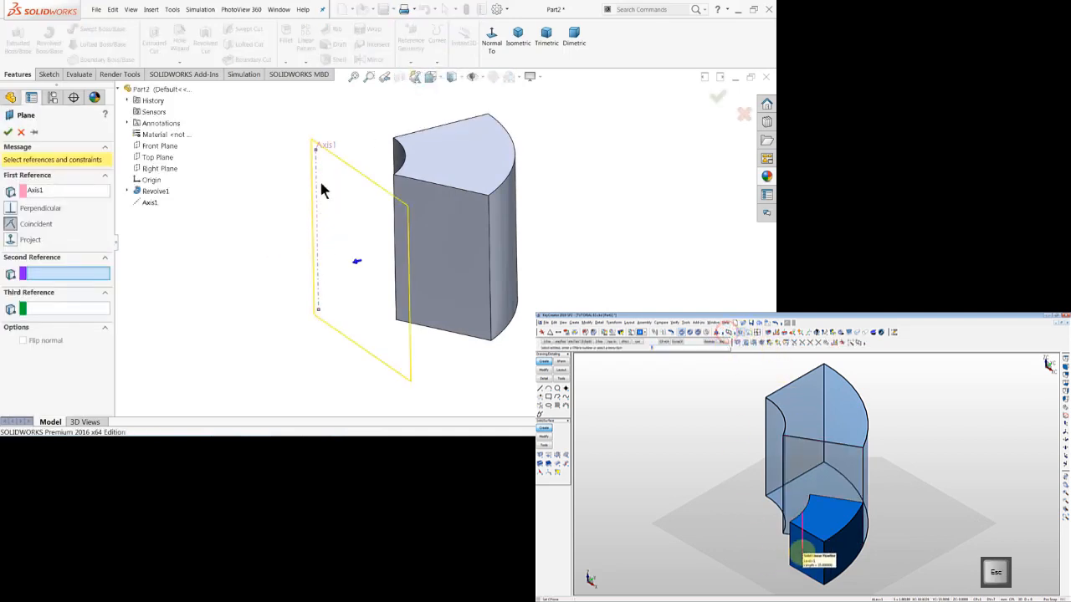
{"action": "left_click", "coordinate": [156, 168]}
{"action": "middle_click_drag", "start_coordinate": [234, 206], "coordinate": [140, 227]}
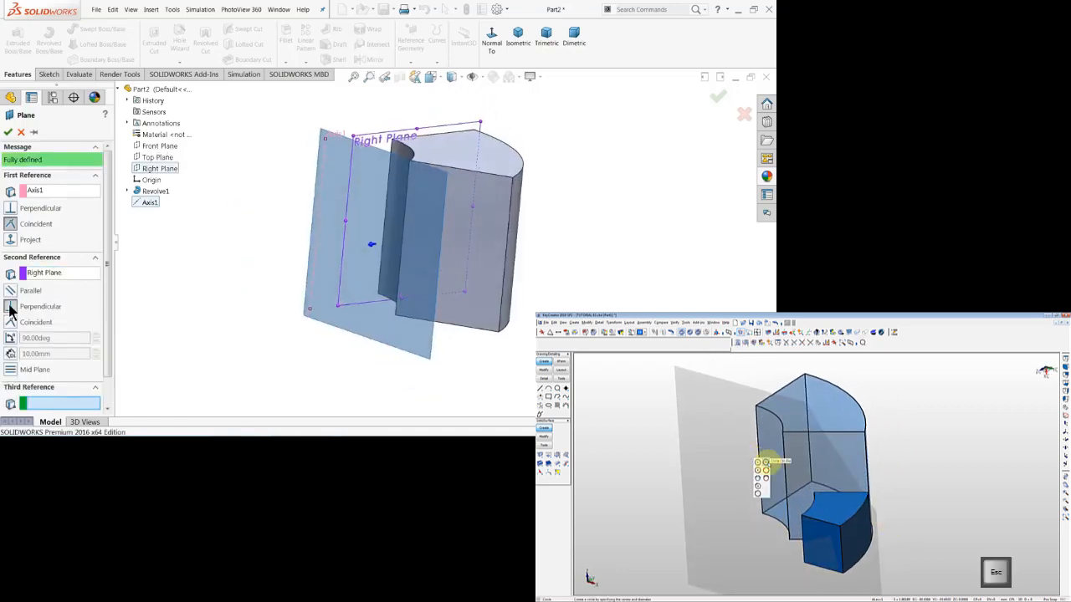
{"action": "middle_click_drag", "start_coordinate": [280, 285], "coordinate": [287, 311]}
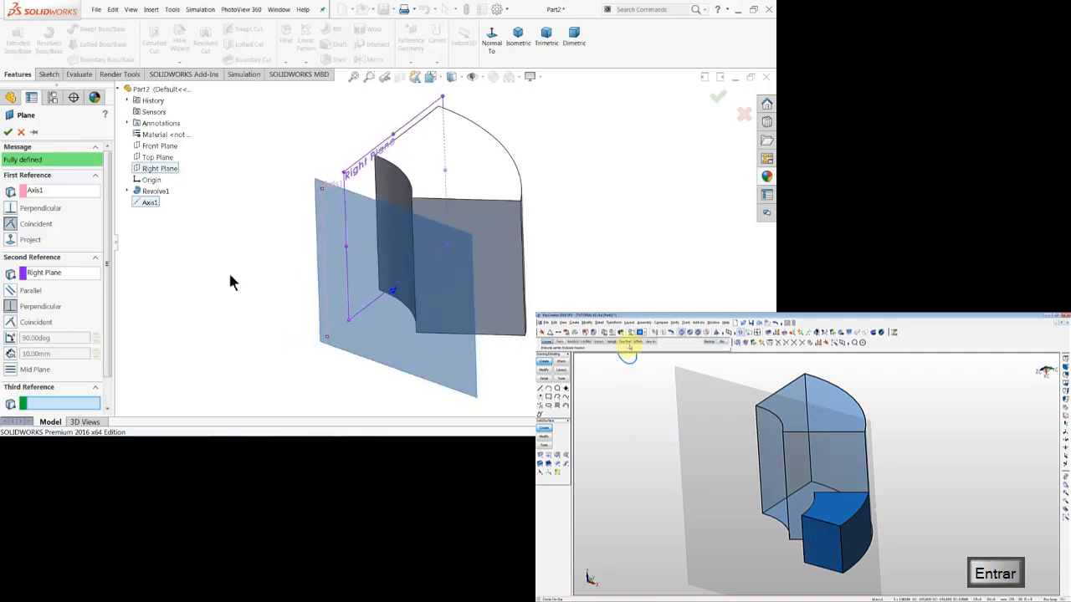
{"action": "left_click", "coordinate": [7, 133]}
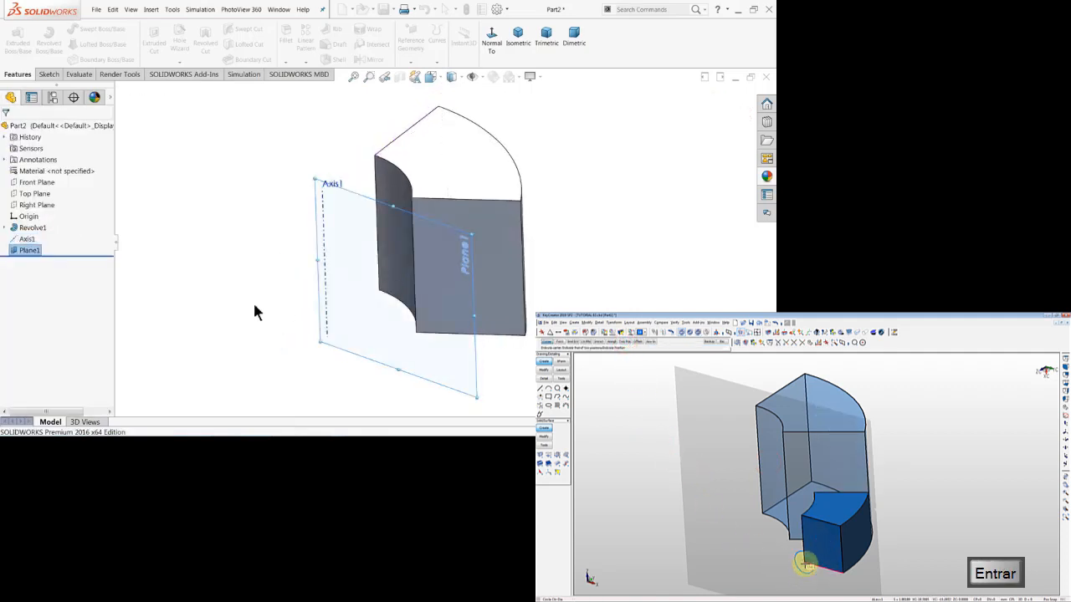
Start a sketch on the new plane, view it face-on, and draw a corner rectangle about 37 by 35 mm across the segment's upper right edge.
{"action": "middle_click_drag", "start_coordinate": [235, 294], "coordinate": [299, 295]}
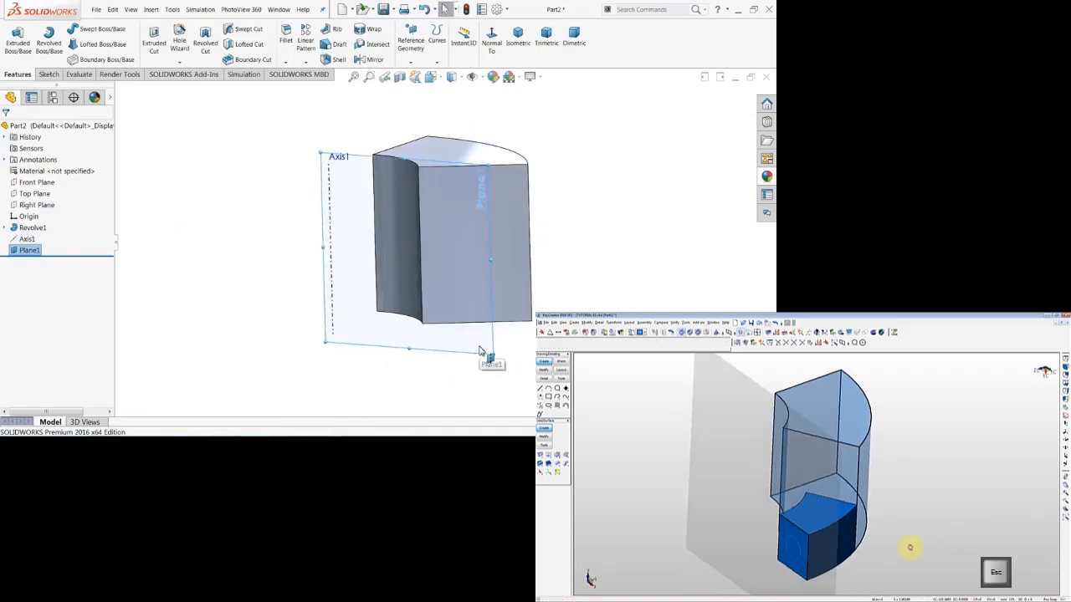
{"action": "left_click", "coordinate": [48, 75]}
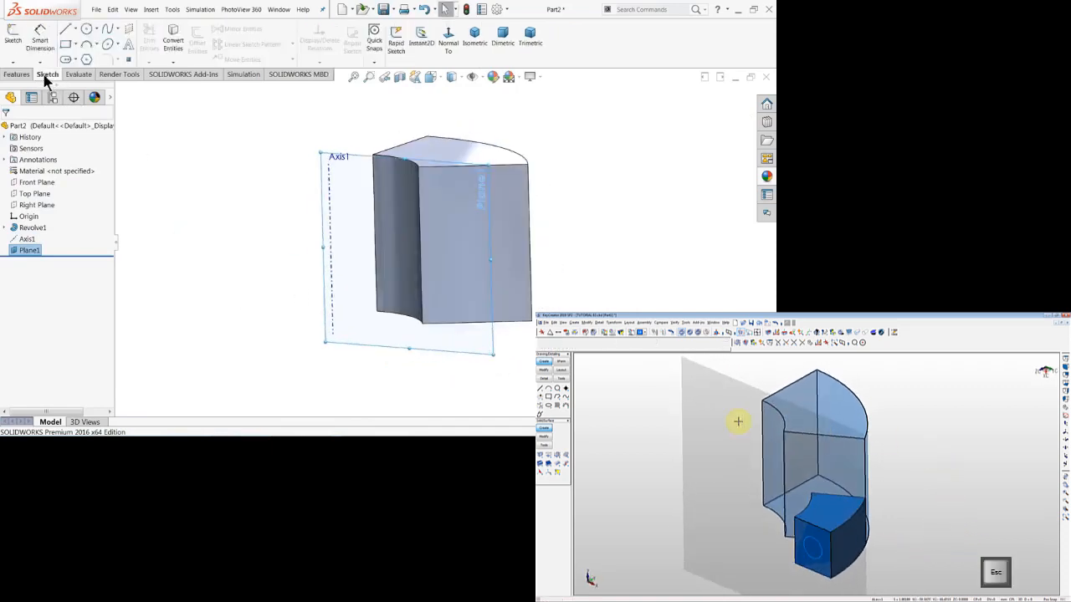
{"action": "left_click", "coordinate": [12, 40]}
{"action": "left_click", "coordinate": [451, 50]}
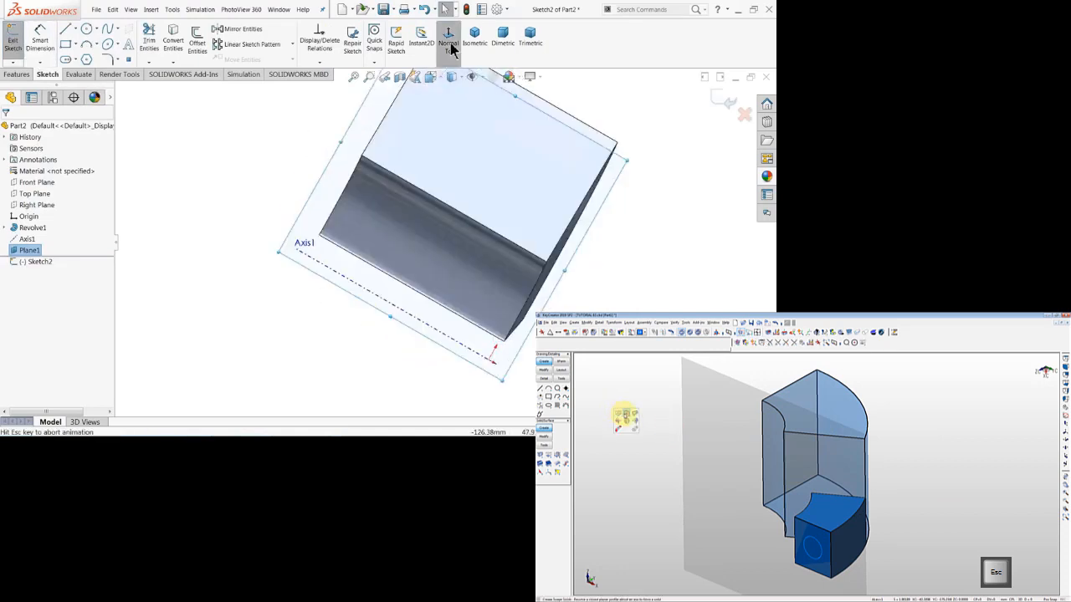
{"action": "left_click", "coordinate": [76, 47]}
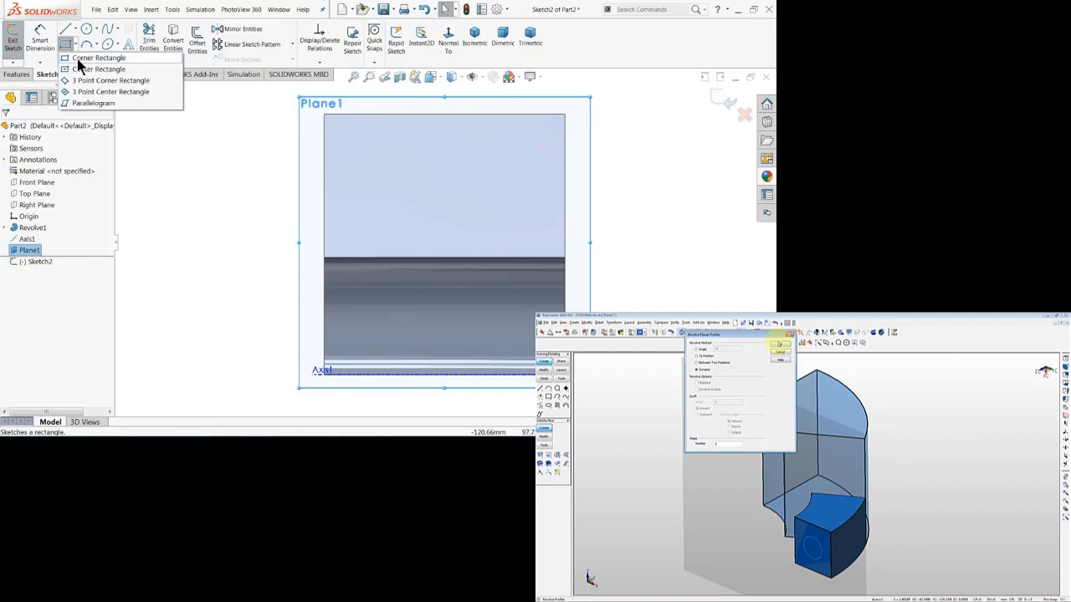
{"action": "left_click", "coordinate": [78, 59]}
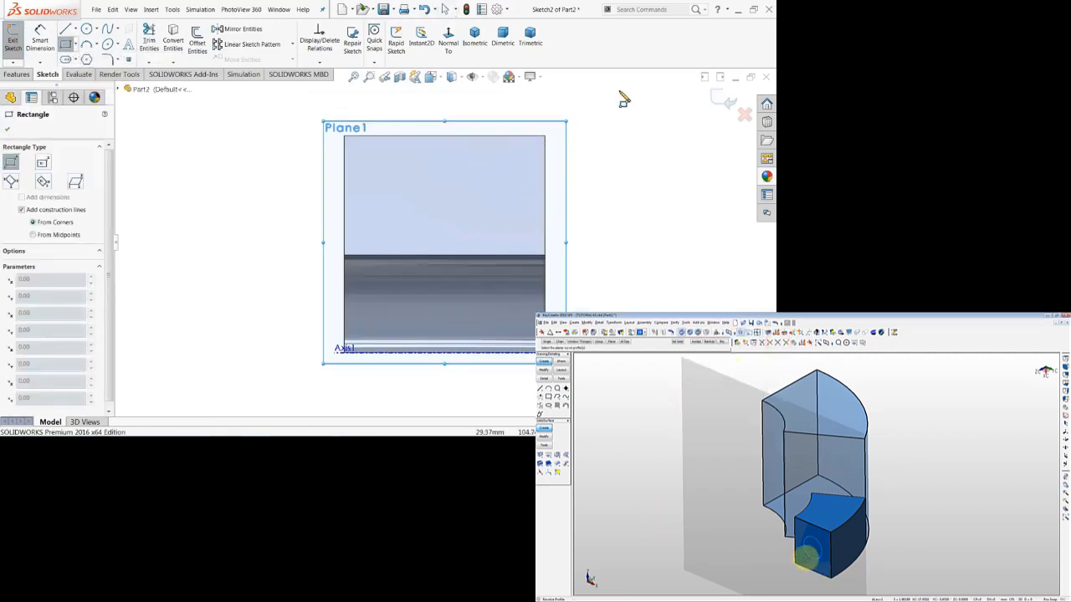
{"action": "left_click", "coordinate": [631, 107]}
{"action": "left_click", "coordinate": [540, 196]}
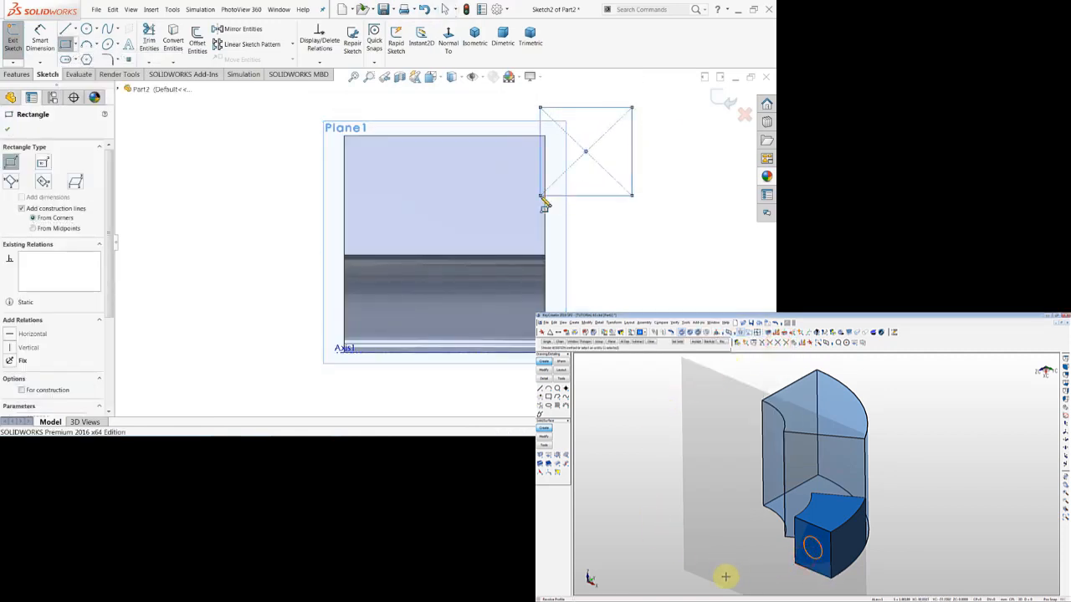
Dimension the new rectangle 35 mm wide and 32 mm high.
{"action": "left_click", "coordinate": [39, 38]}
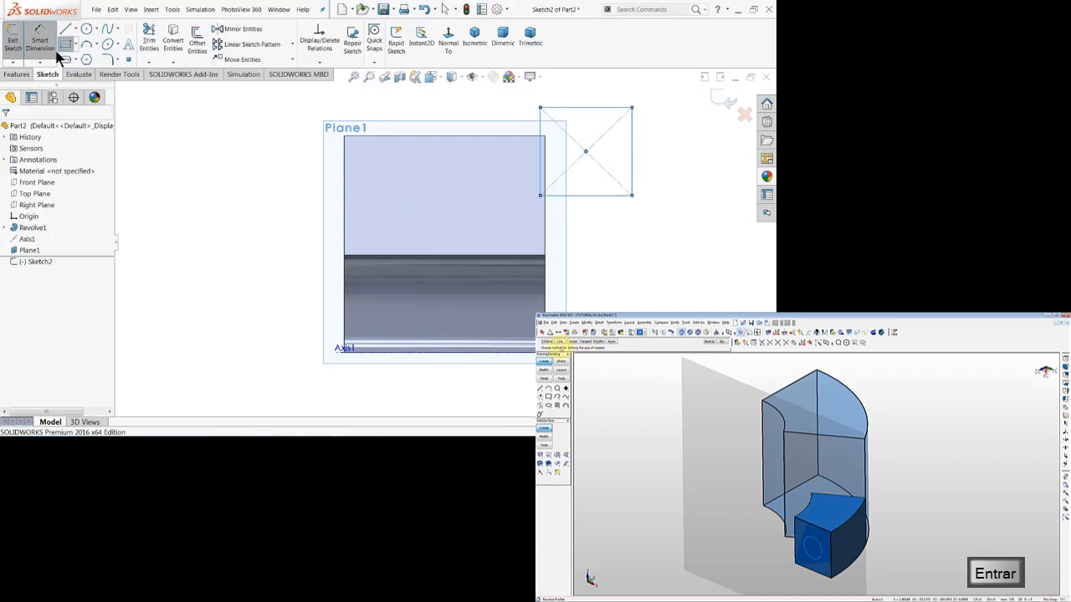
{"action": "left_click", "coordinate": [589, 197]}
{"action": "left_click", "coordinate": [589, 224]}
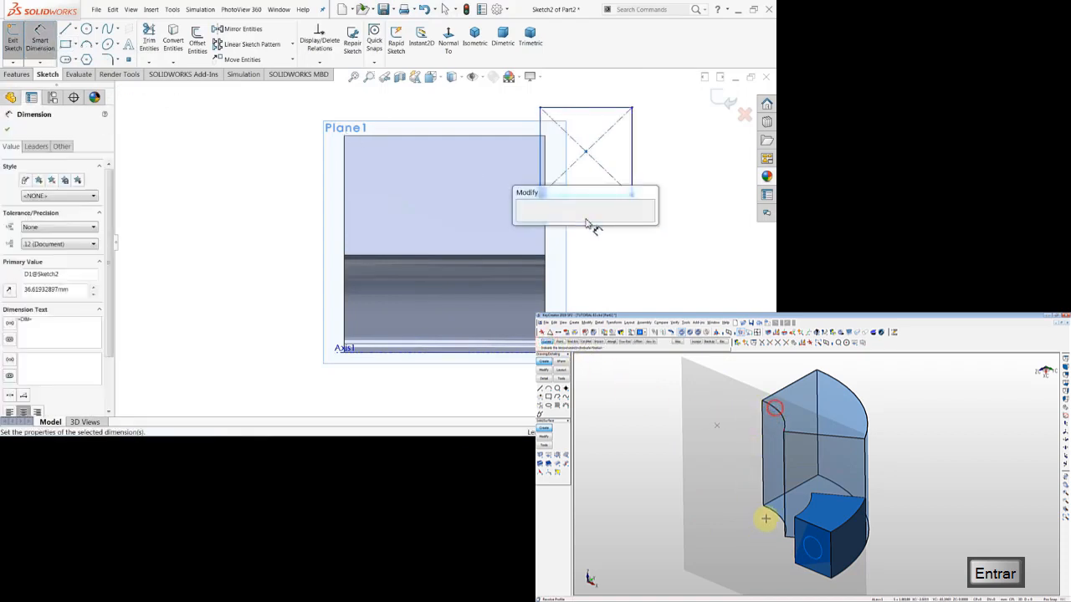
{"action": "type", "text": "35"}
{"action": "key", "text": "Return"}
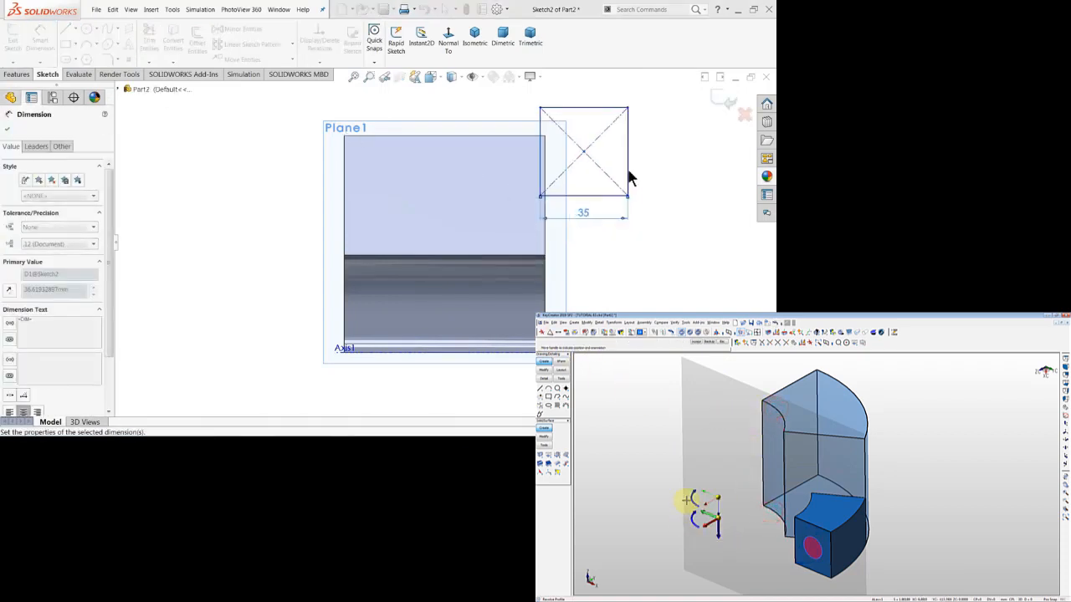
{"action": "left_click", "coordinate": [628, 163]}
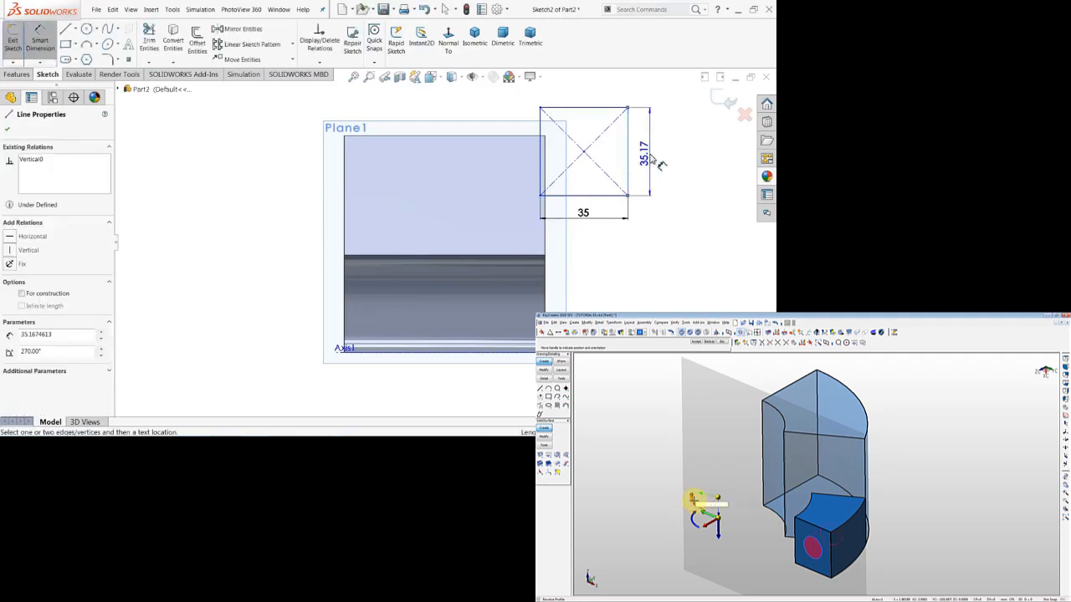
{"action": "left_click", "coordinate": [661, 164]}
{"action": "type", "text": "32"}
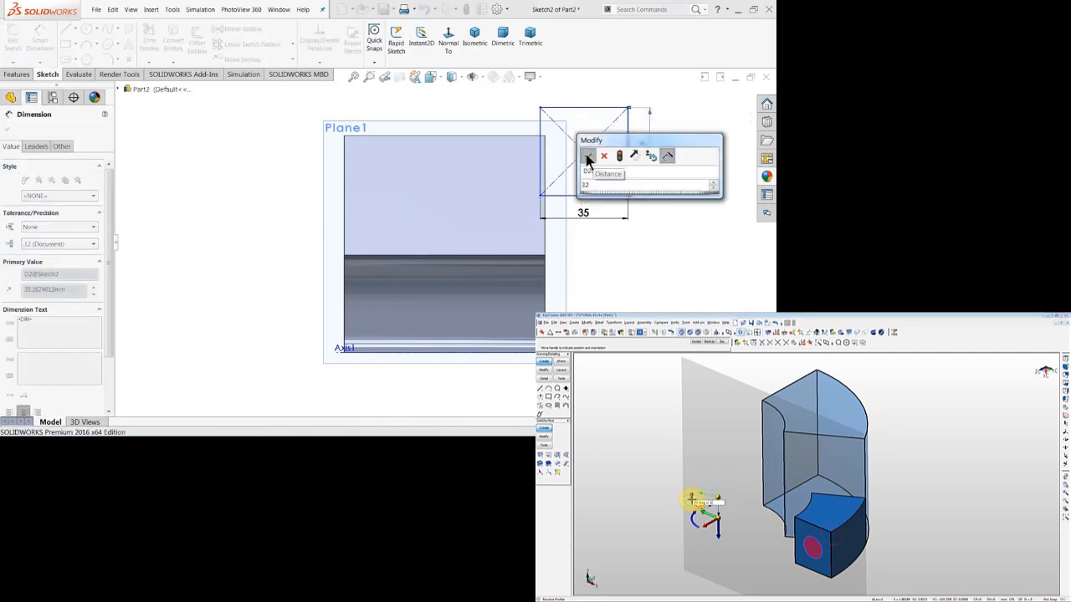
{"action": "left_click", "coordinate": [588, 159]}
Dimension the distance from the rectangle's upper side to the central axis at 100 mm.
{"action": "left_click", "coordinate": [590, 116]}
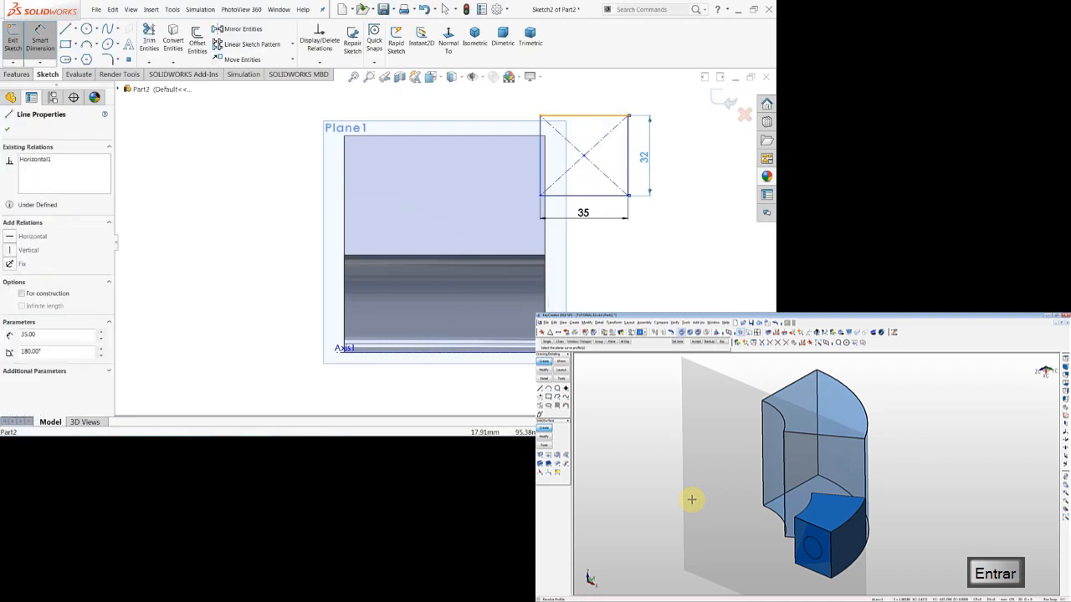
{"action": "key", "text": "Escape"}
{"action": "left_click", "coordinate": [552, 352]}
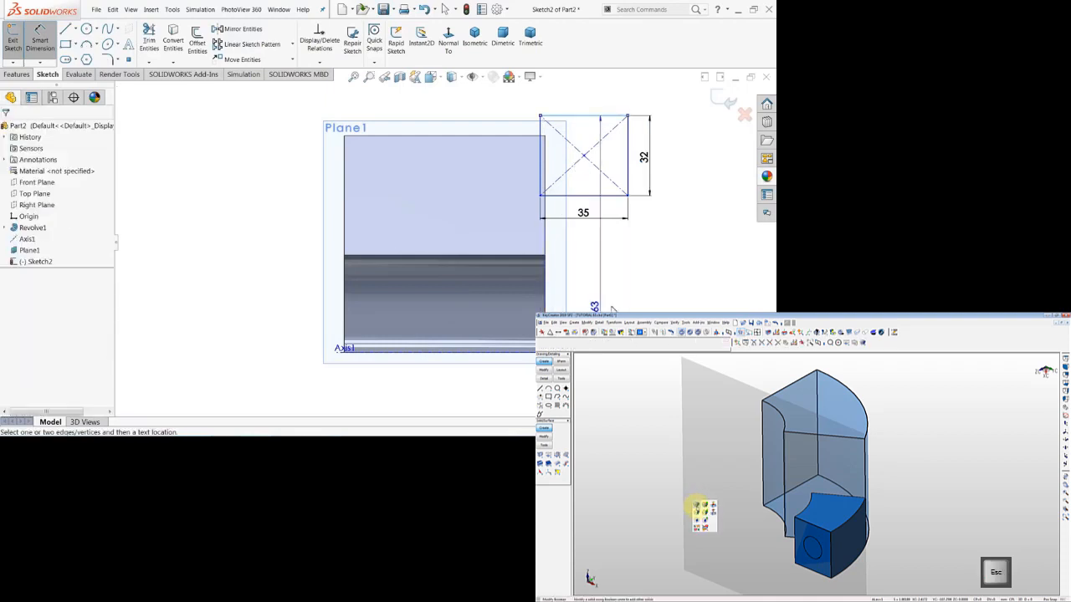
{"action": "left_click", "coordinate": [679, 248]}
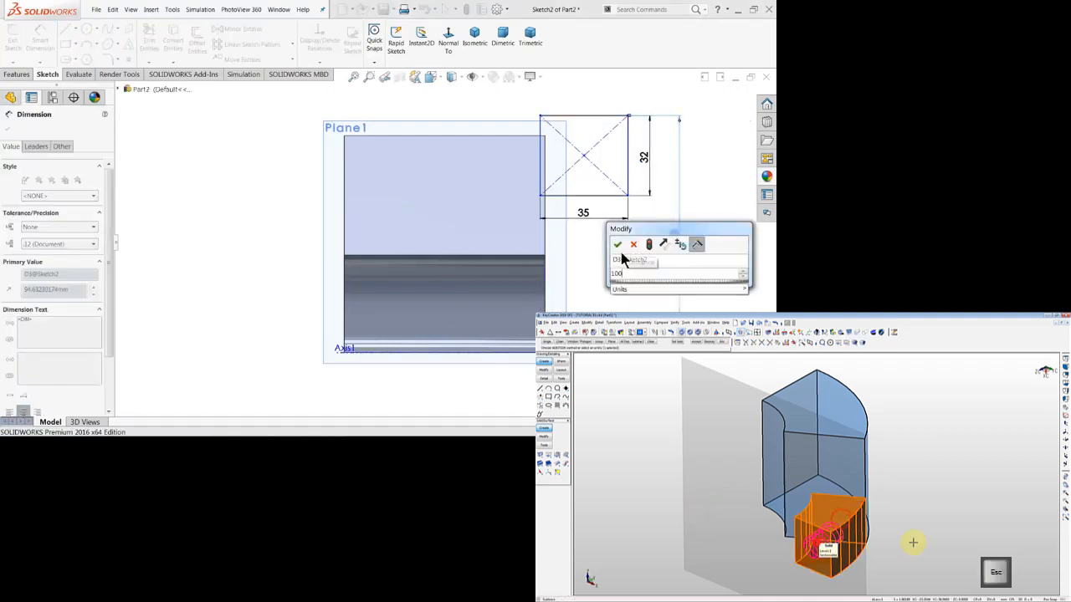
{"action": "left_click", "coordinate": [619, 246]}
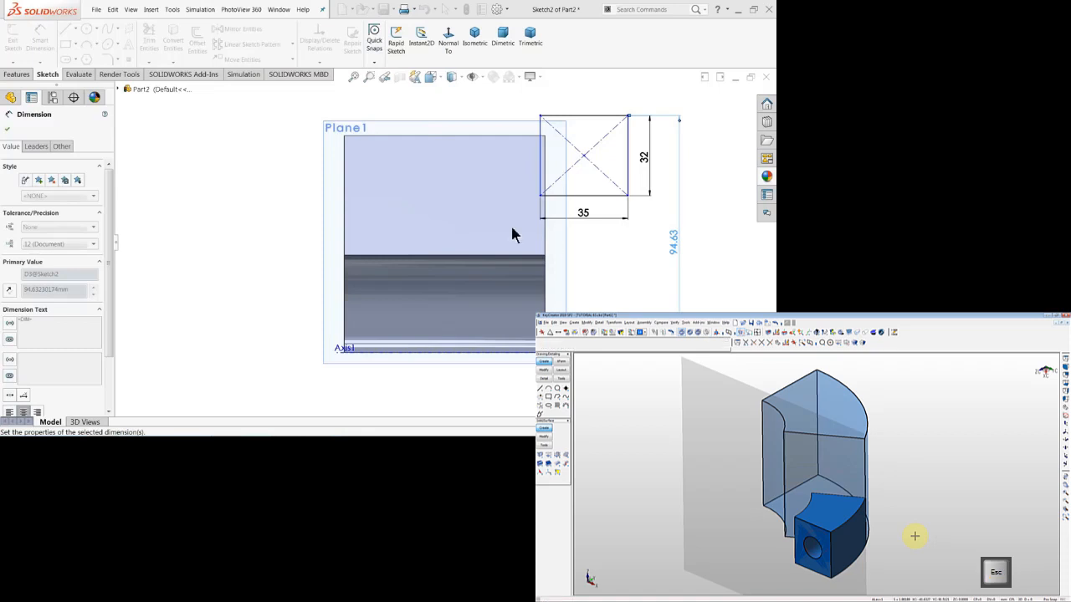
{"action": "right_click", "coordinate": [223, 194]}
{"action": "left_click", "coordinate": [247, 202]}
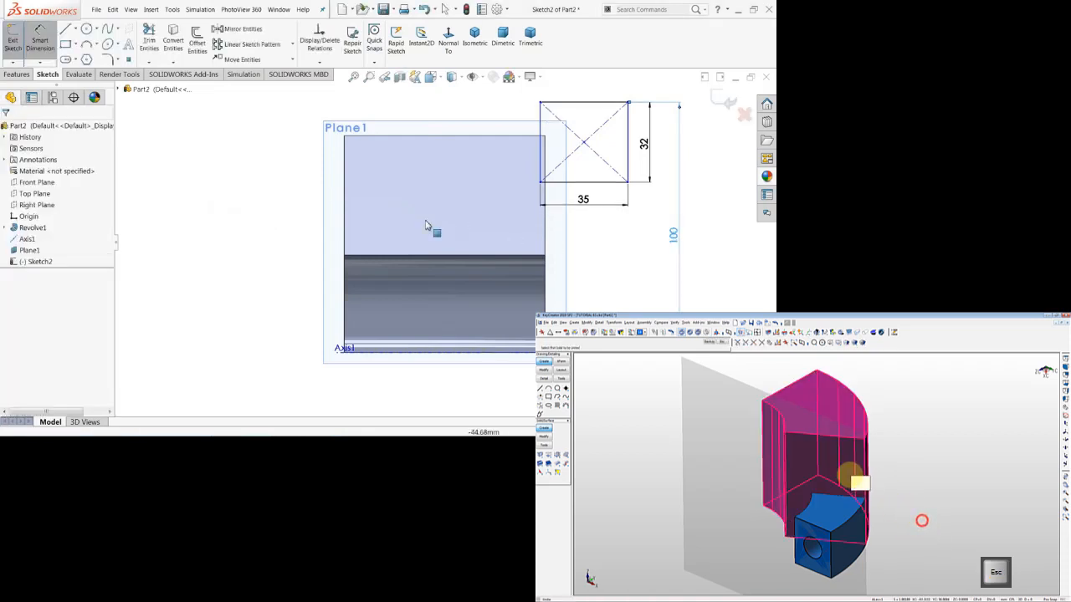
Make the rectangle's right side collinear with the right edge of the revolved segment.
{"action": "left_click", "coordinate": [545, 219]}
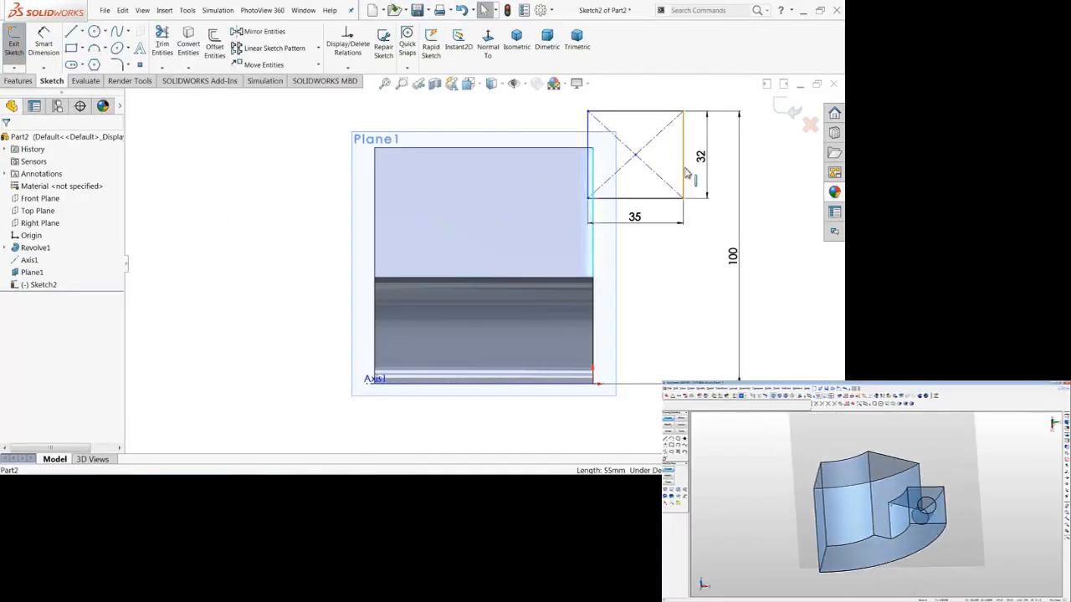
{"action": "left_click", "coordinate": [685, 171], "text": "ctrl"}
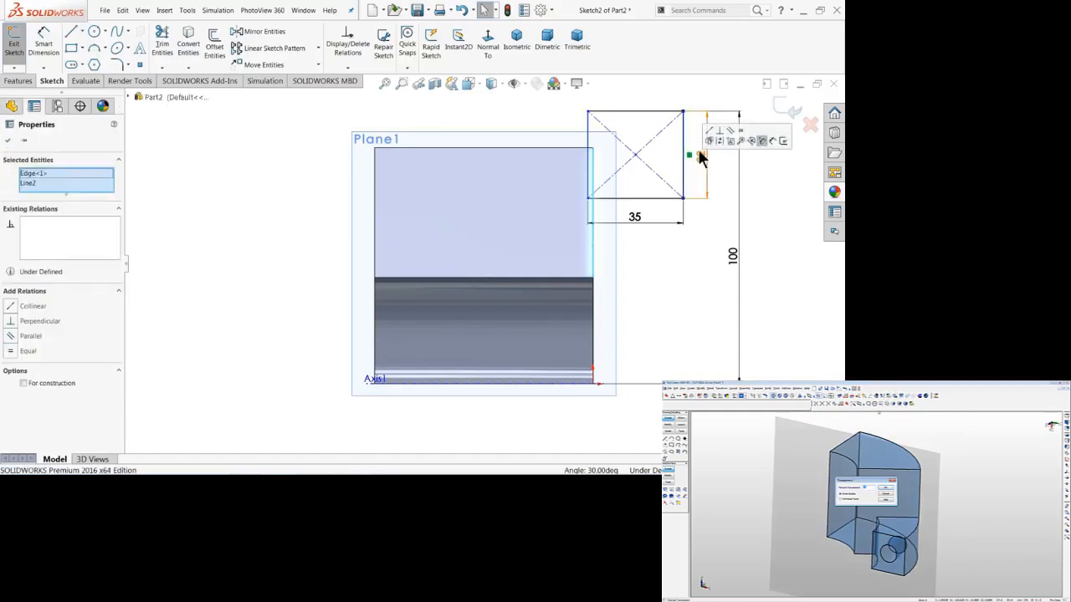
{"action": "left_click", "coordinate": [712, 134]}
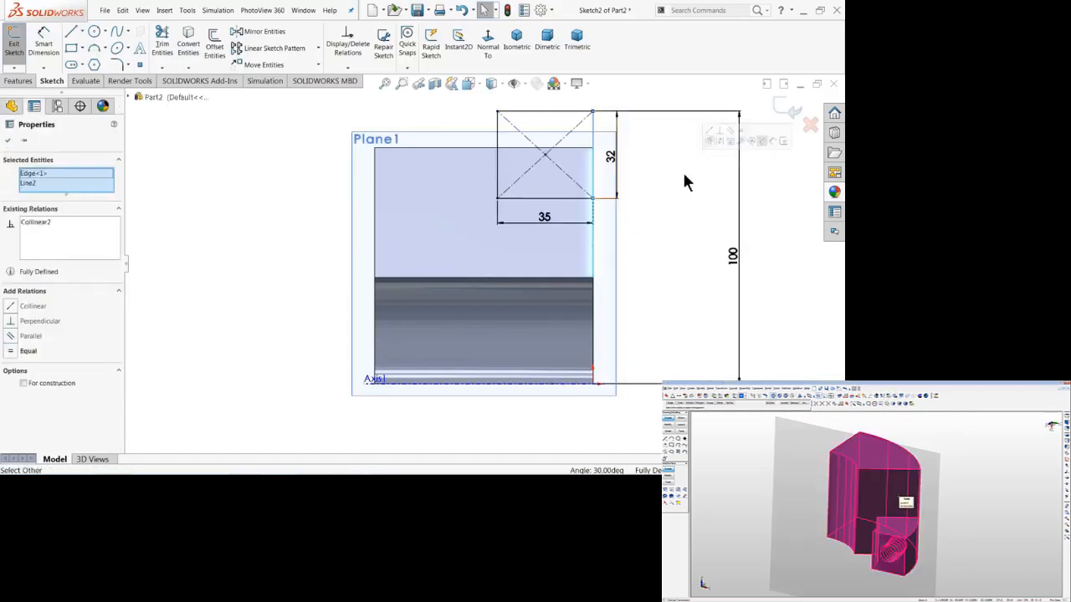
{"action": "left_click", "coordinate": [672, 226]}
Start a Revolved Boss/Base from the 35 by 32 mm rectangle sketch with Direction 1 set to Up To Surface.
{"action": "left_click", "coordinate": [517, 40]}
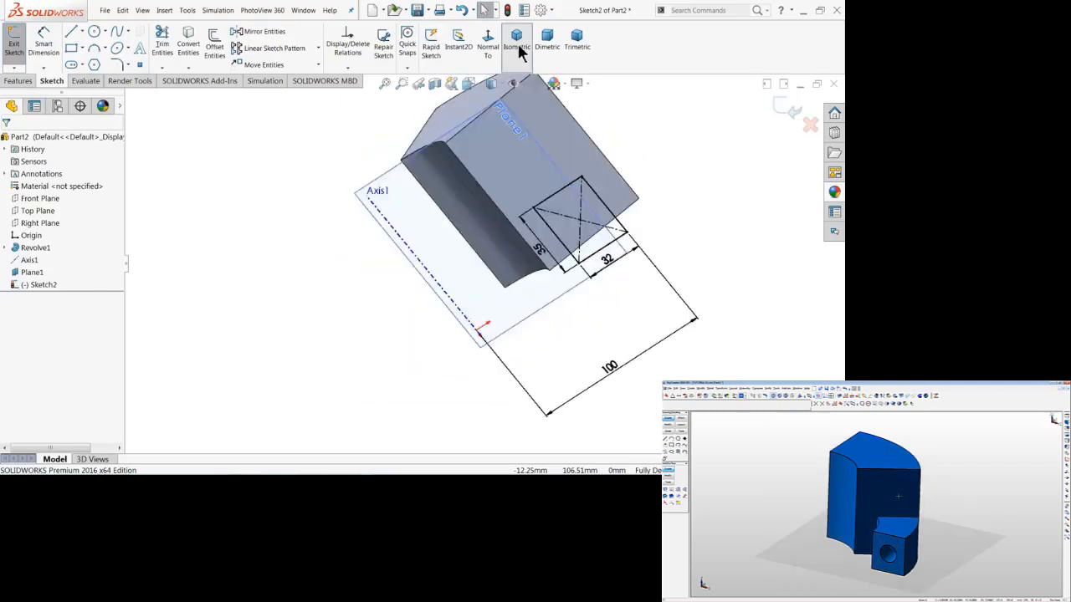
{"action": "scroll", "coordinate": [502, 326], "scroll_direction": "down", "scroll_amount": 3}
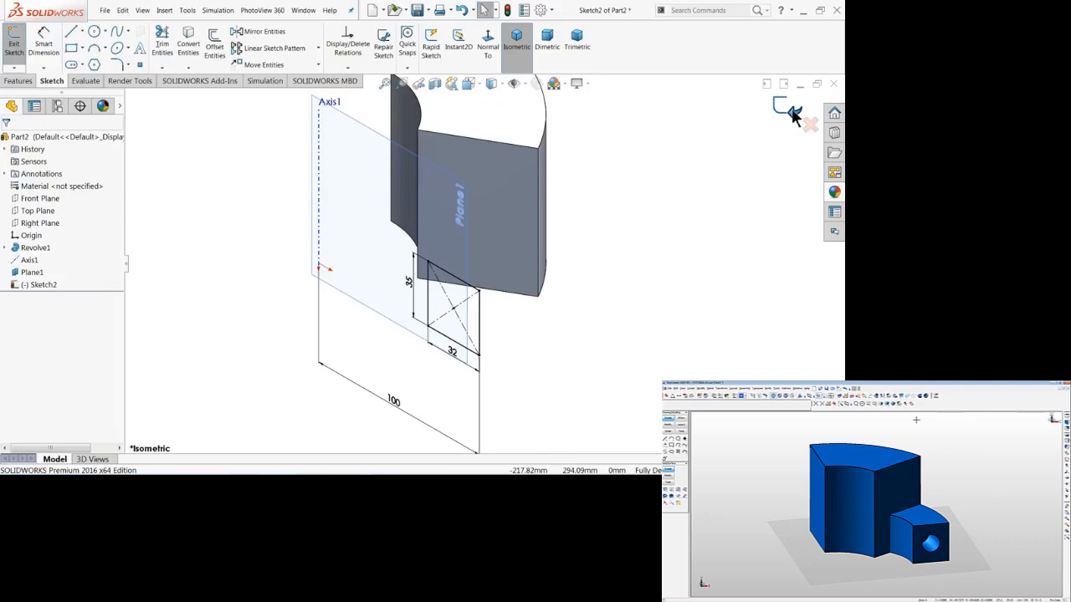
{"action": "left_click", "coordinate": [19, 81]}
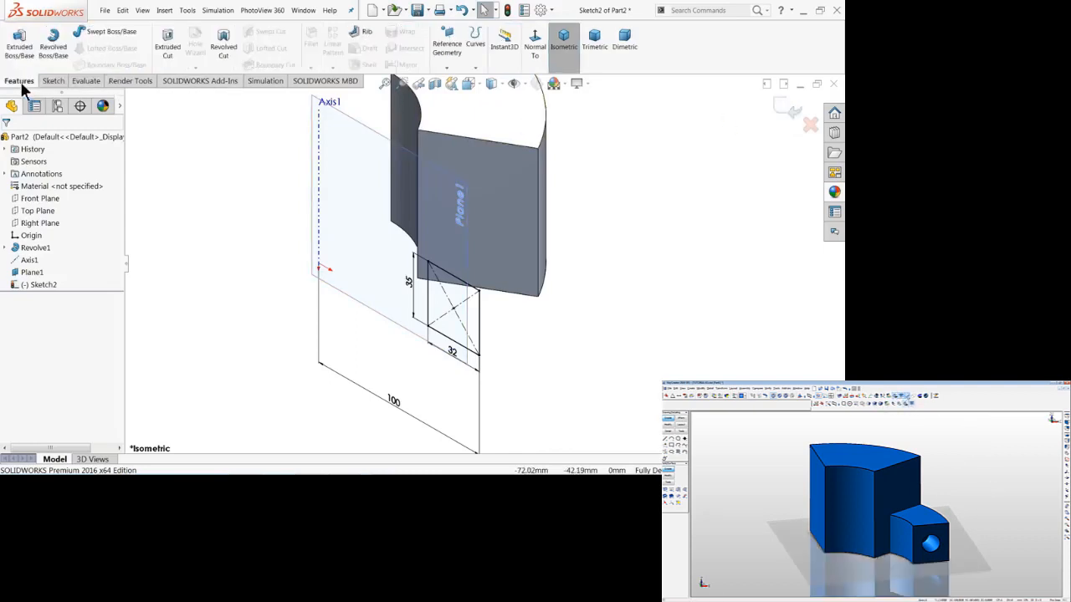
{"action": "left_click", "coordinate": [53, 47]}
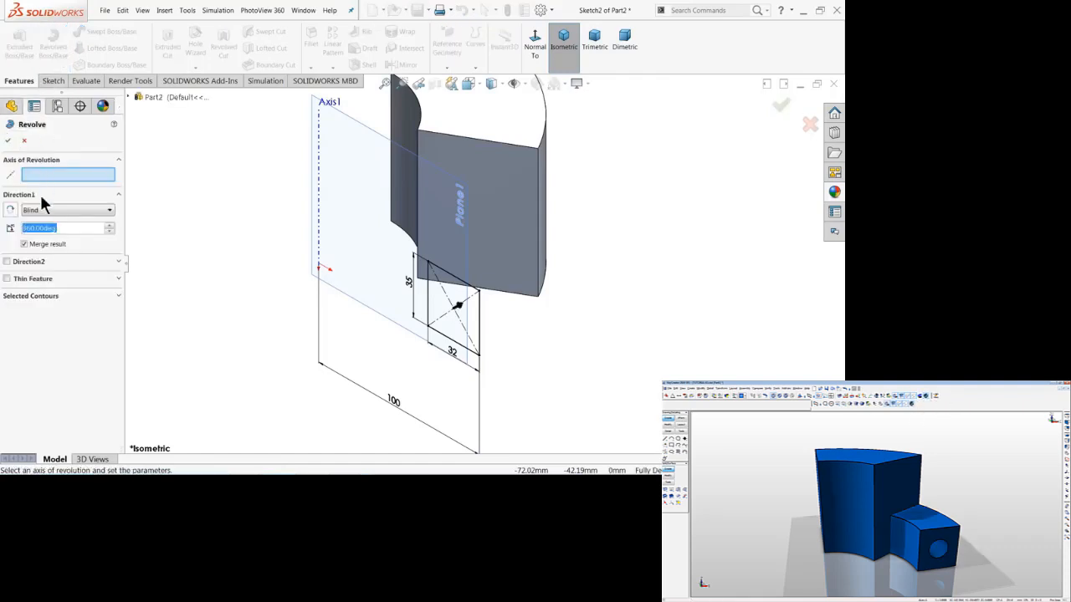
{"action": "scroll", "coordinate": [474, 320], "scroll_direction": "down", "scroll_amount": 3}
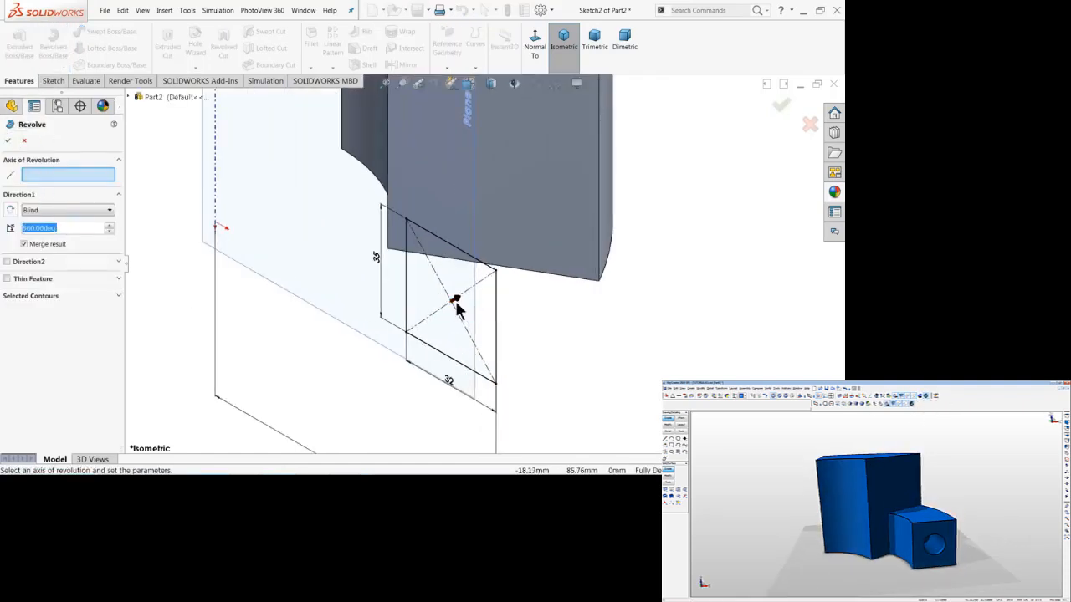
{"action": "scroll", "coordinate": [509, 264], "scroll_direction": "up", "scroll_amount": 3}
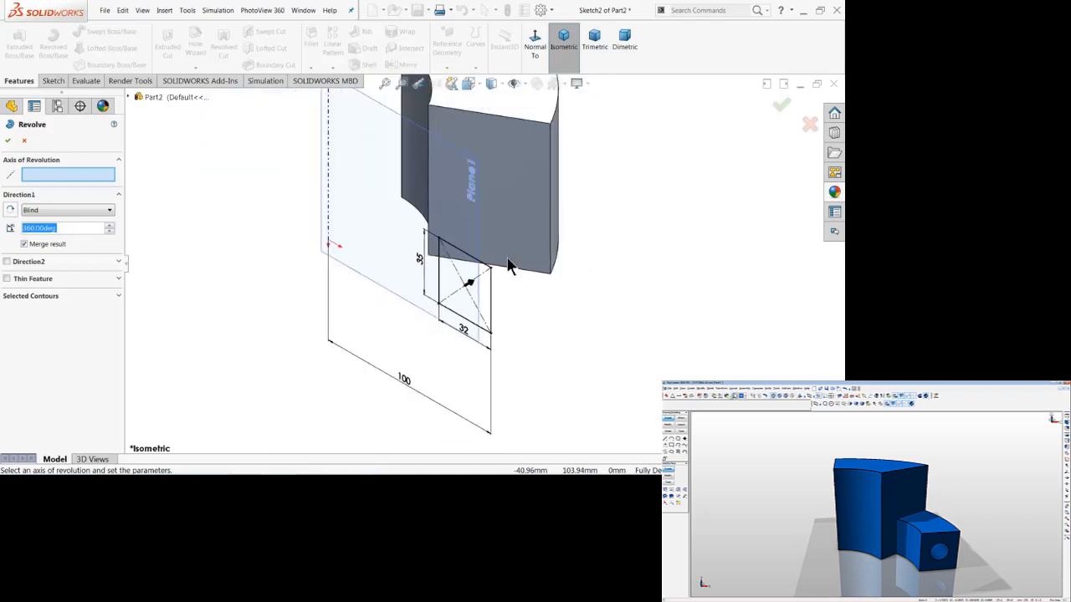
{"action": "left_click", "coordinate": [59, 229]}
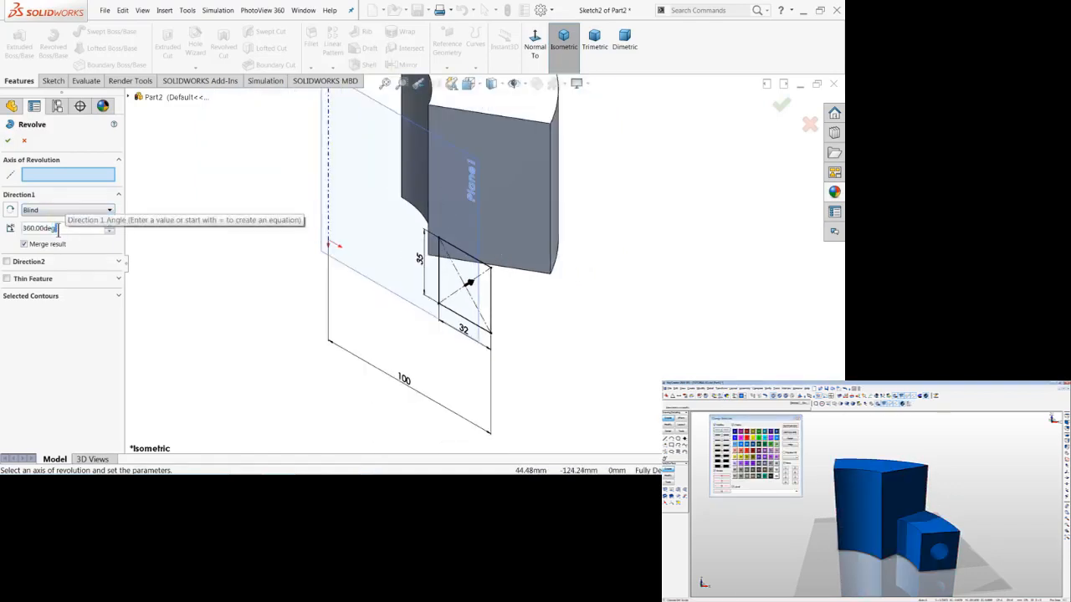
{"action": "left_click", "coordinate": [39, 214]}
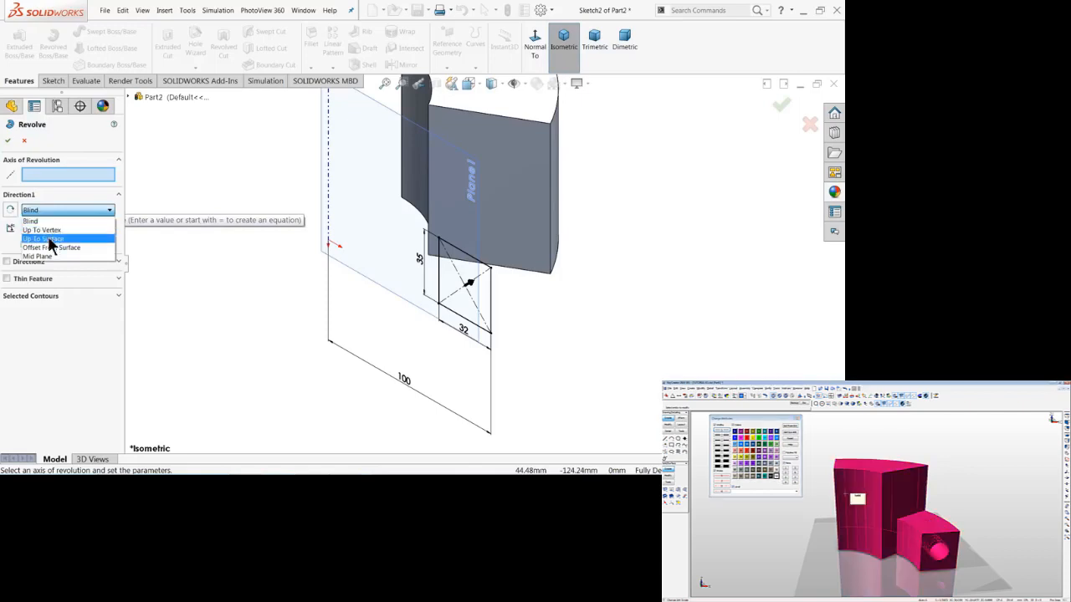
{"action": "left_click", "coordinate": [46, 239]}
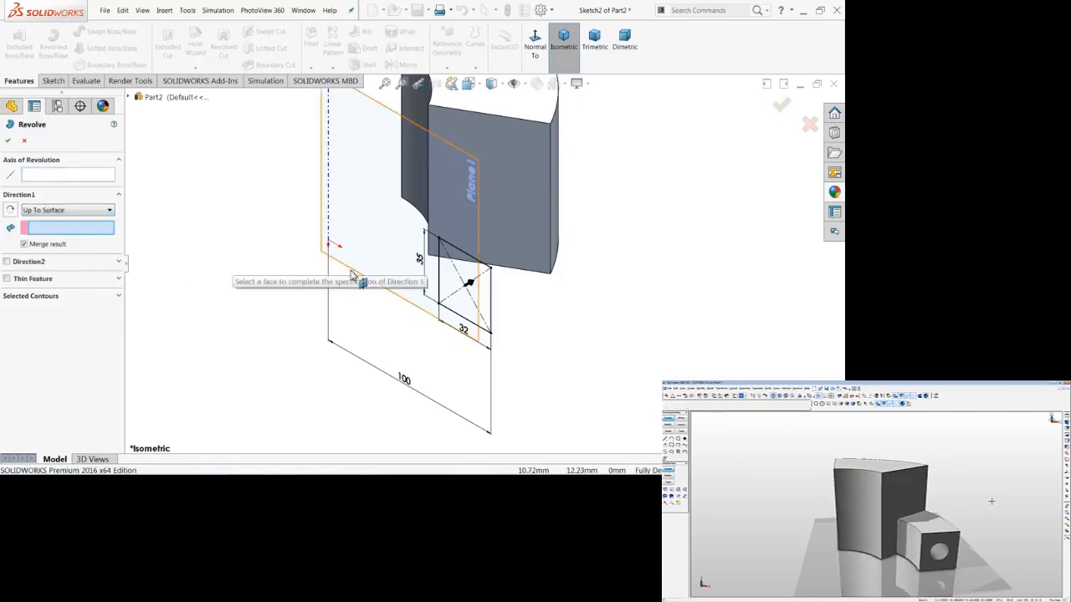
Assign the central reference axis as the axis of revolution for the new revolve.
{"action": "left_click", "coordinate": [39, 173]}
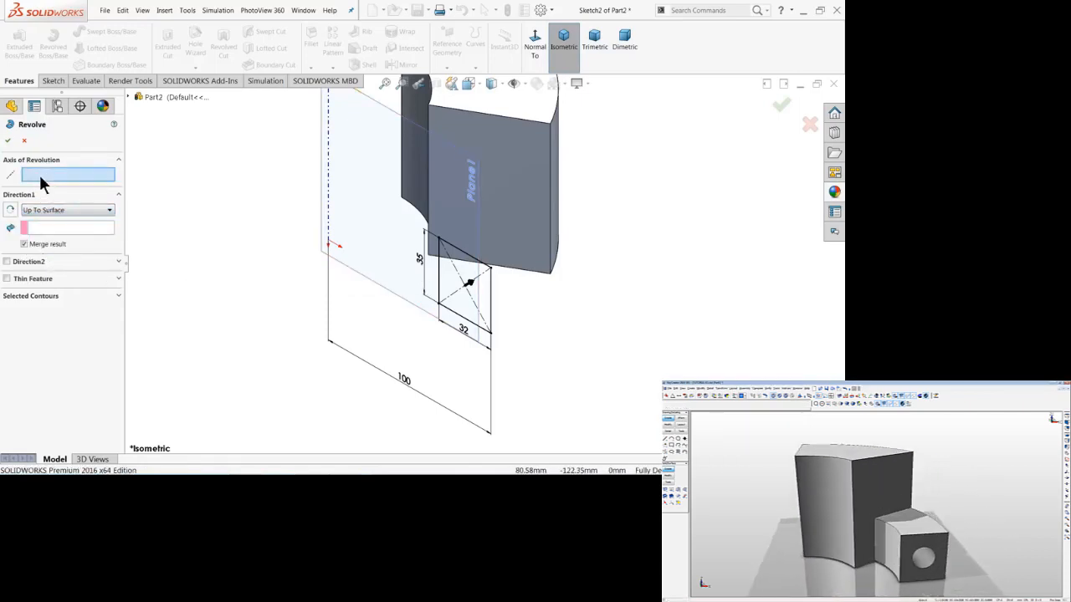
{"action": "left_click", "coordinate": [329, 210]}
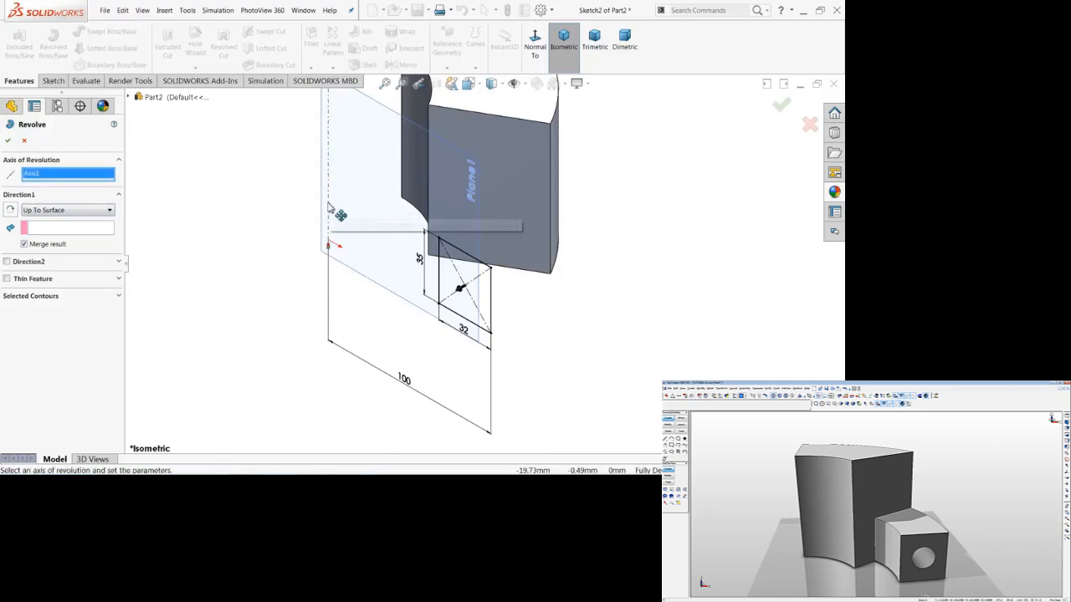
{"action": "scroll", "coordinate": [344, 142], "scroll_direction": "up", "scroll_amount": 3}
{"action": "scroll", "coordinate": [439, 208], "scroll_direction": "down", "scroll_amount": 2}
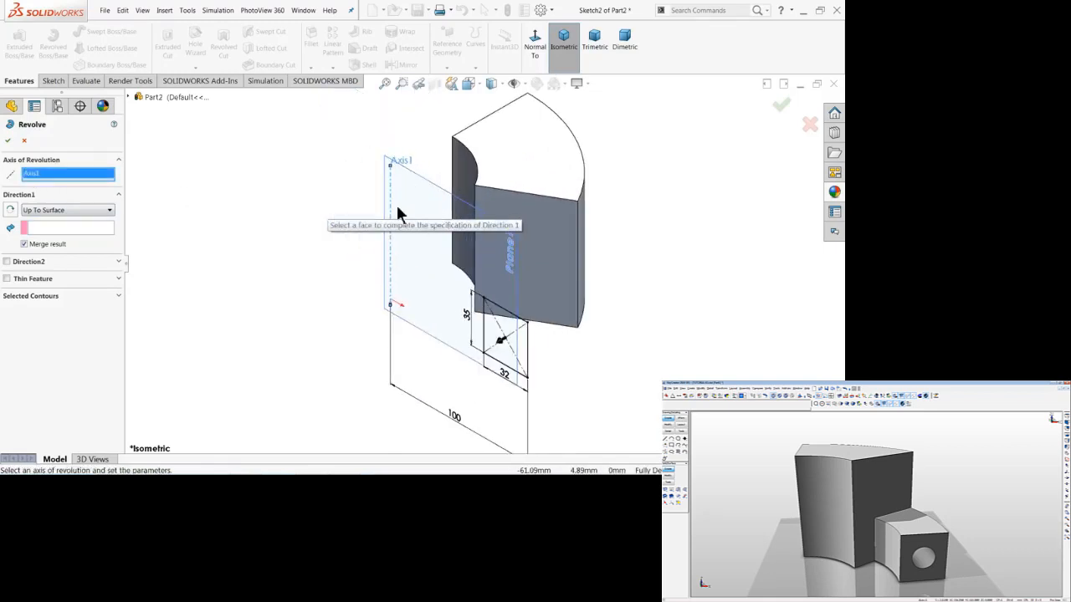
Reverse the revolve direction for the rectangle profile and set Direction 1 to Up To Surface.
{"action": "scroll", "coordinate": [446, 293], "scroll_direction": "down", "scroll_amount": 1}
{"action": "scroll", "coordinate": [517, 345], "scroll_direction": "down", "scroll_amount": 1}
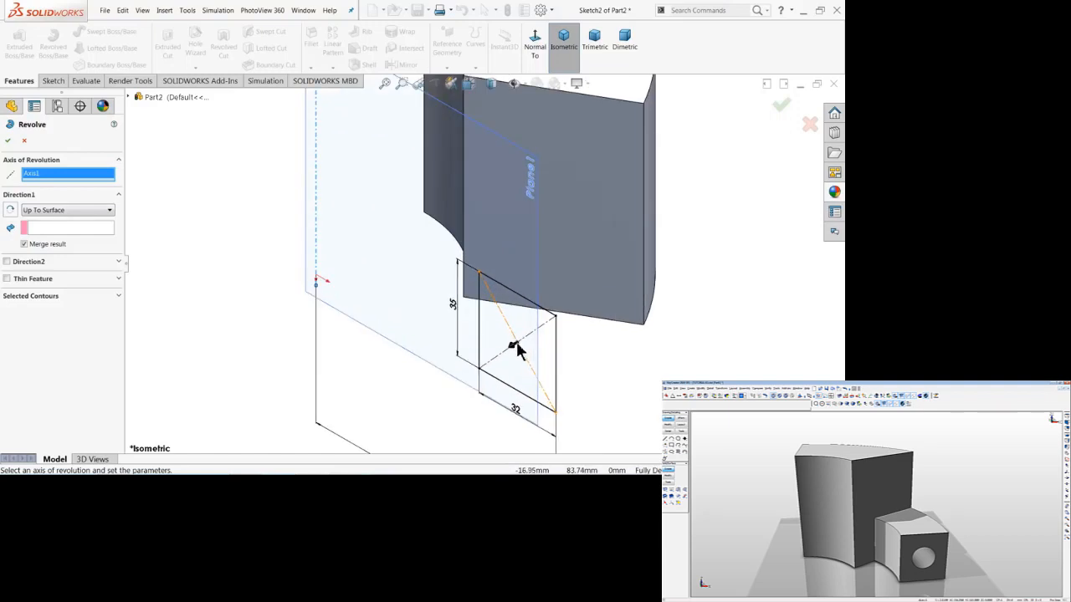
{"action": "left_click", "coordinate": [512, 346]}
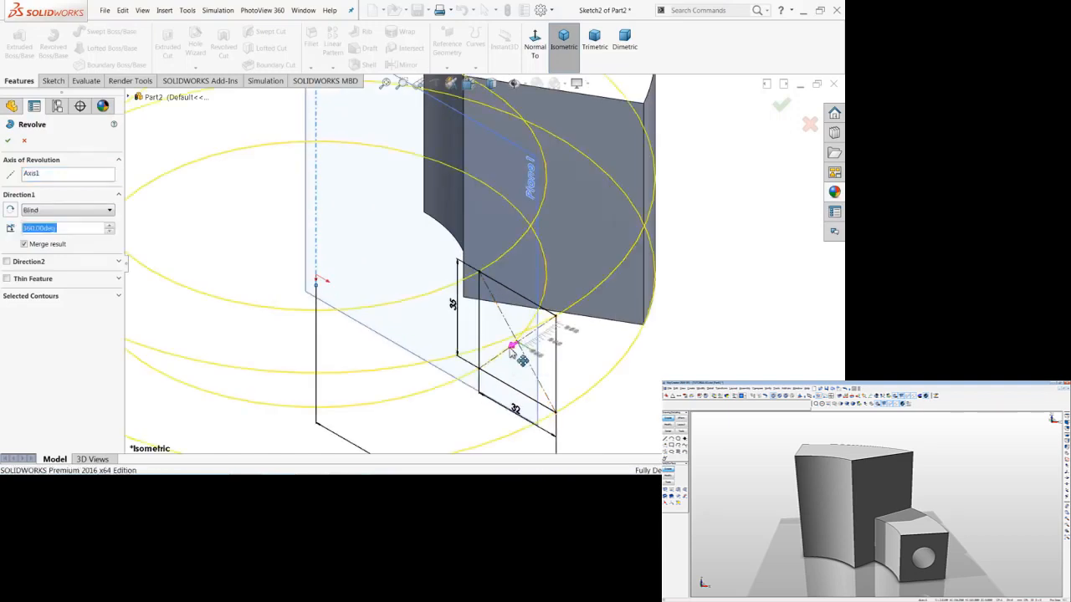
{"action": "left_click", "coordinate": [7, 211]}
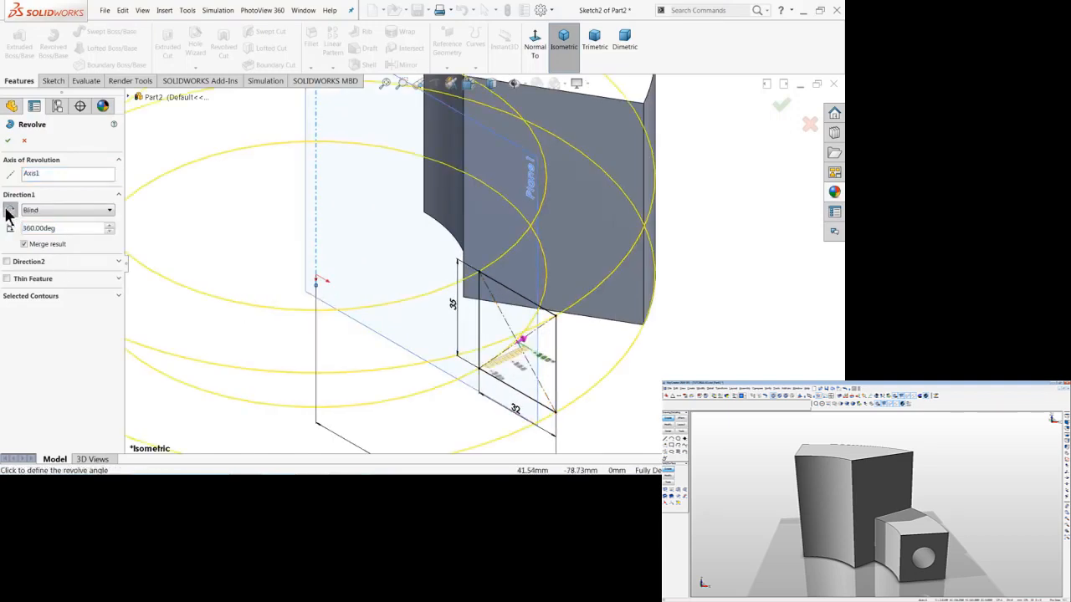
{"action": "left_click", "coordinate": [64, 218]}
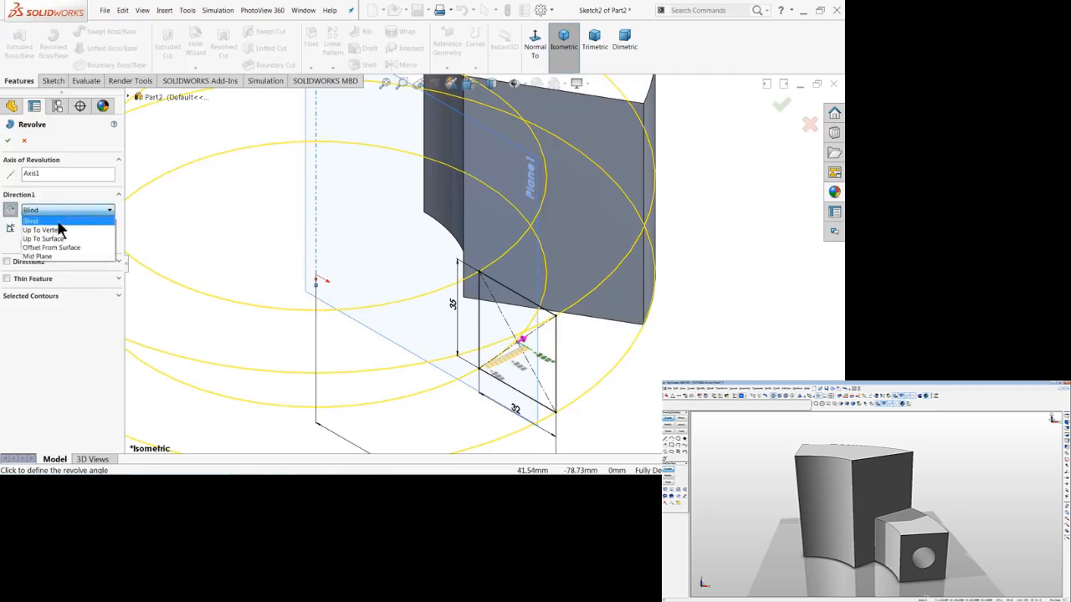
{"action": "left_click", "coordinate": [59, 239]}
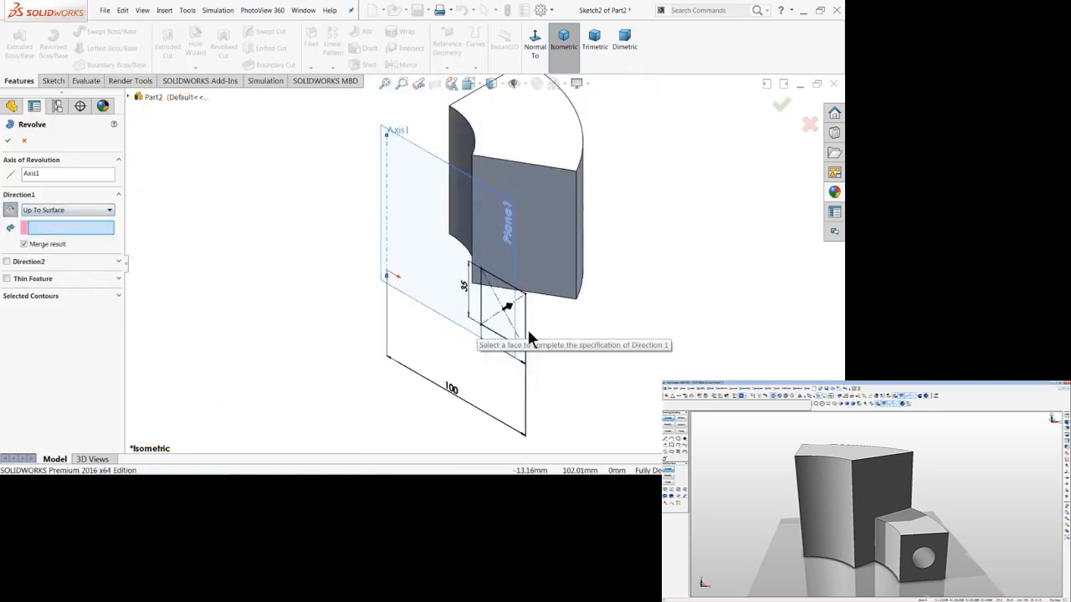
End the revolve at the ring segment's flat side face facing the rectangle and complete the feature.
{"action": "left_click", "coordinate": [561, 251]}
{"action": "scroll", "coordinate": [559, 243], "scroll_direction": "up", "scroll_amount": 3}
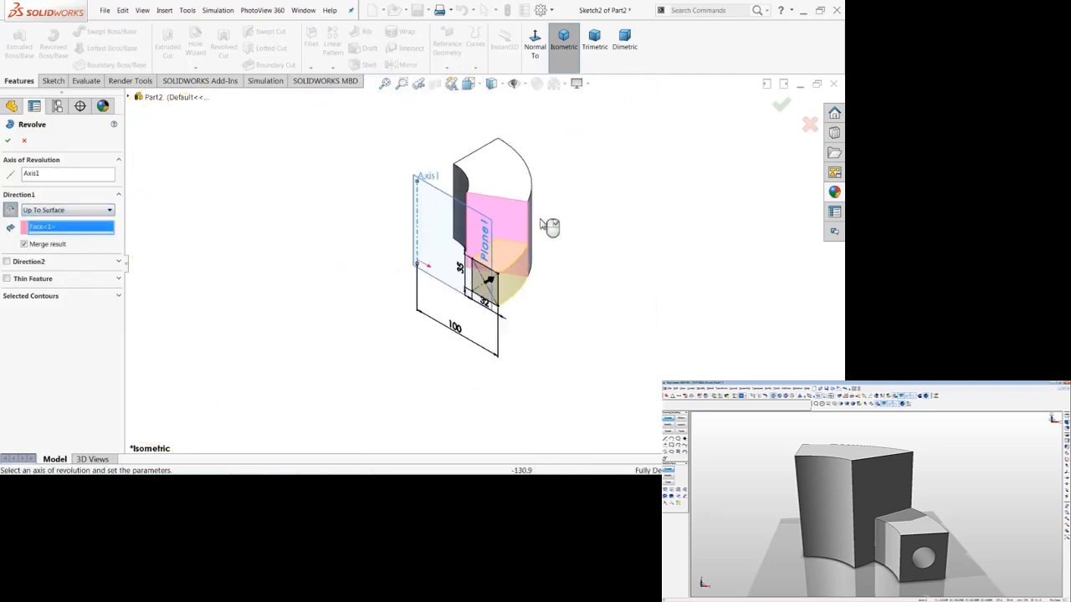
{"action": "scroll", "coordinate": [507, 251], "scroll_direction": "down", "scroll_amount": 4}
{"action": "scroll", "coordinate": [473, 366], "scroll_direction": "down", "scroll_amount": 2}
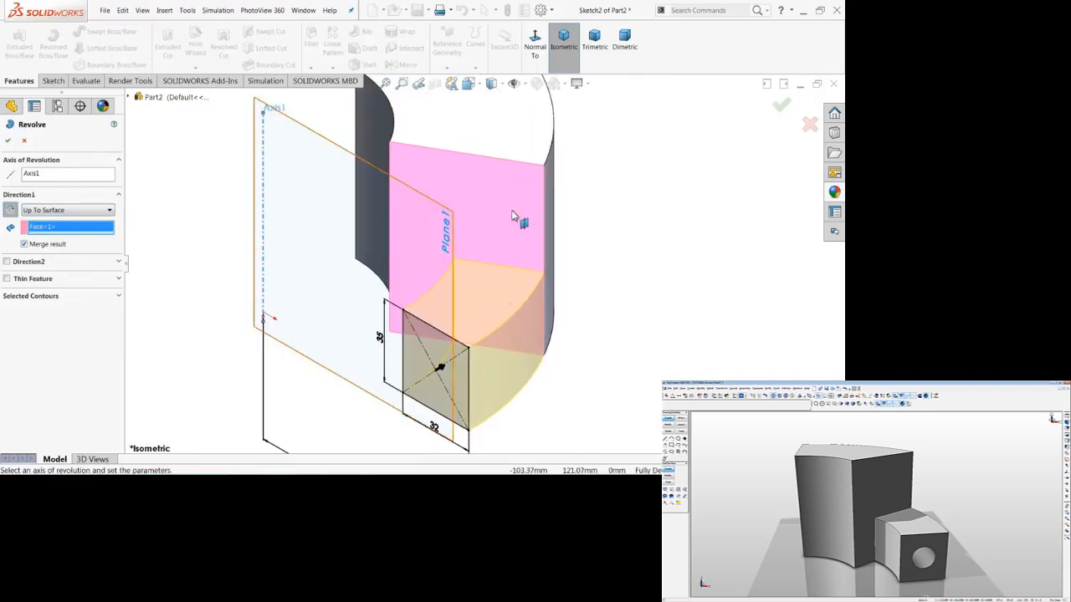
{"action": "left_click", "coordinate": [7, 140]}
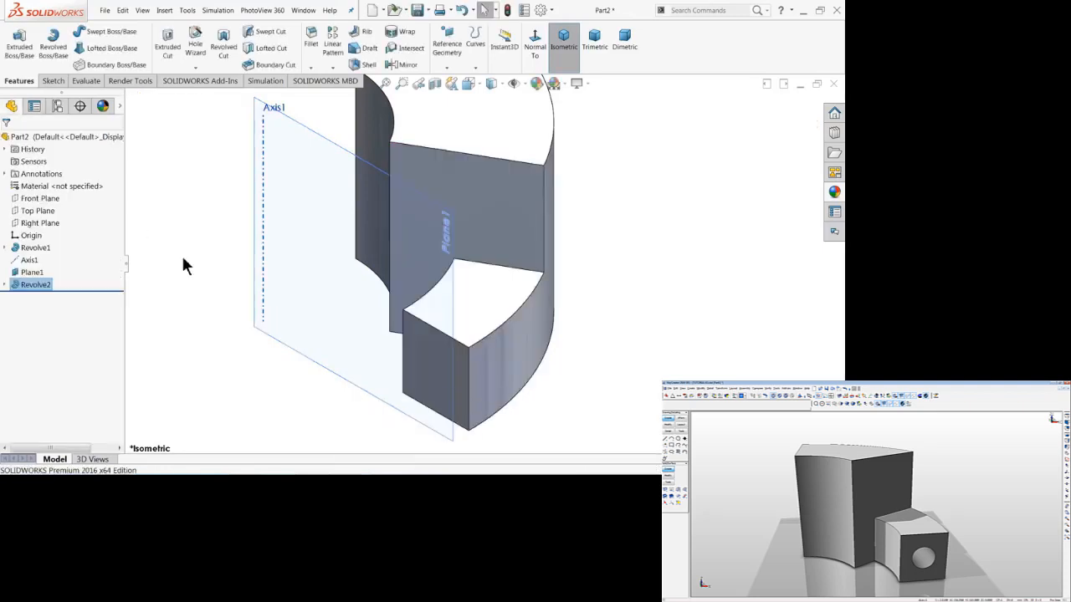
Hide the angled reference plane that passes through the central axis.
{"action": "middle_click_drag", "start_coordinate": [182, 253], "coordinate": [216, 227]}
{"action": "left_click", "coordinate": [363, 328]}
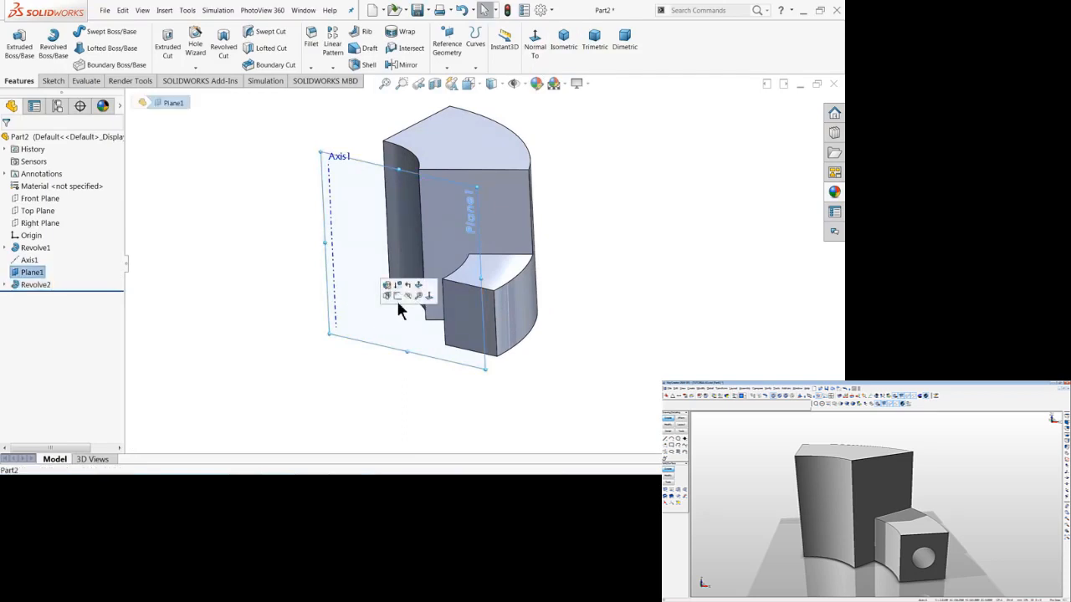
{"action": "left_click", "coordinate": [408, 299]}
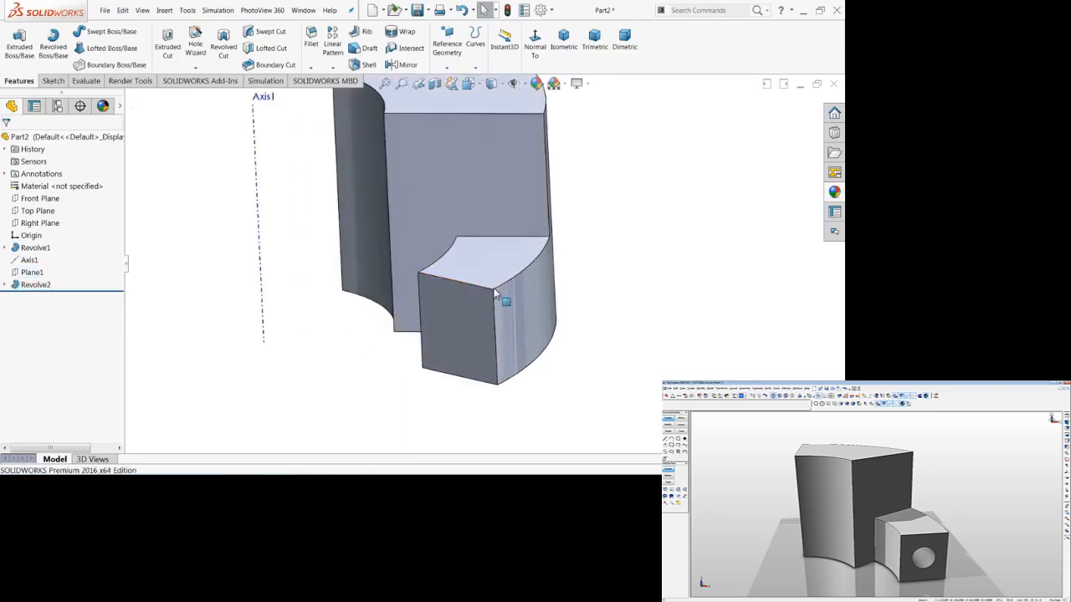
{"action": "scroll", "coordinate": [393, 275], "scroll_direction": "down", "scroll_amount": 1}
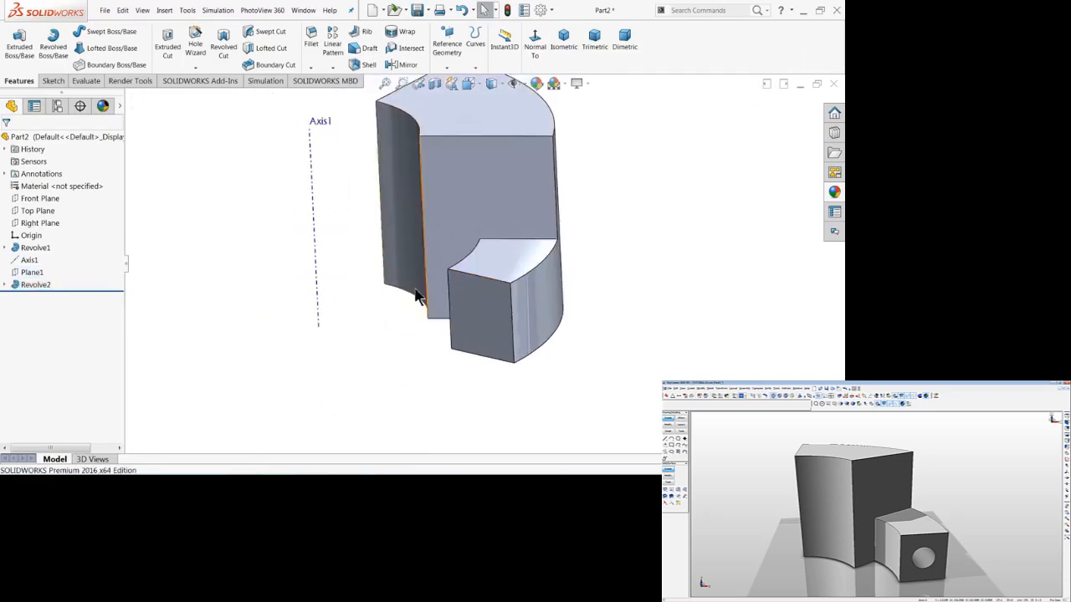
{"action": "mouse_move", "coordinate": [387, 335]}
{"action": "middle_mouse_down"}
{"action": "mouse_move", "coordinate": [354, 318]}
{"action": "mouse_move", "coordinate": [390, 332]}
{"action": "middle_mouse_up"}
Start a new sketch on Plane1, the angled plane at the end face of the small block.
{"action": "left_click", "coordinate": [466, 322]}
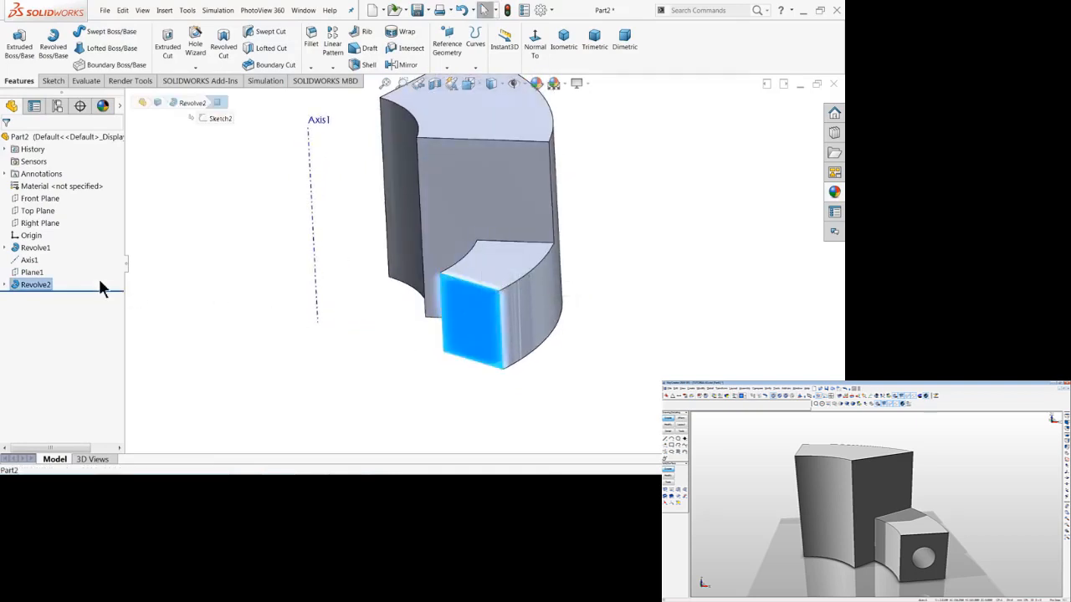
{"action": "left_click", "coordinate": [32, 273]}
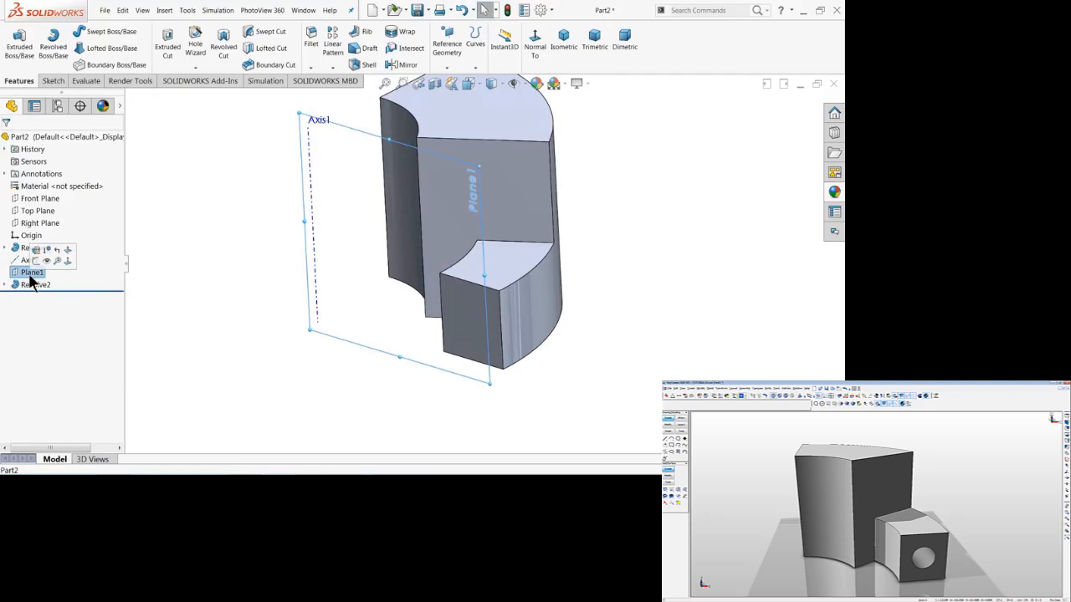
{"action": "left_click", "coordinate": [36, 266]}
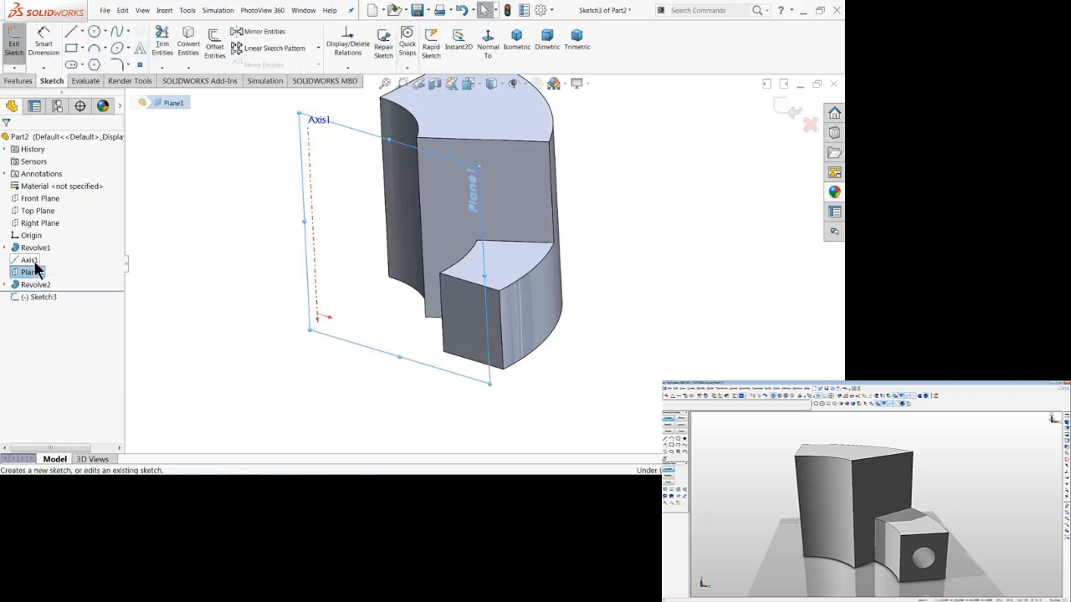
{"action": "left_click", "coordinate": [488, 48]}
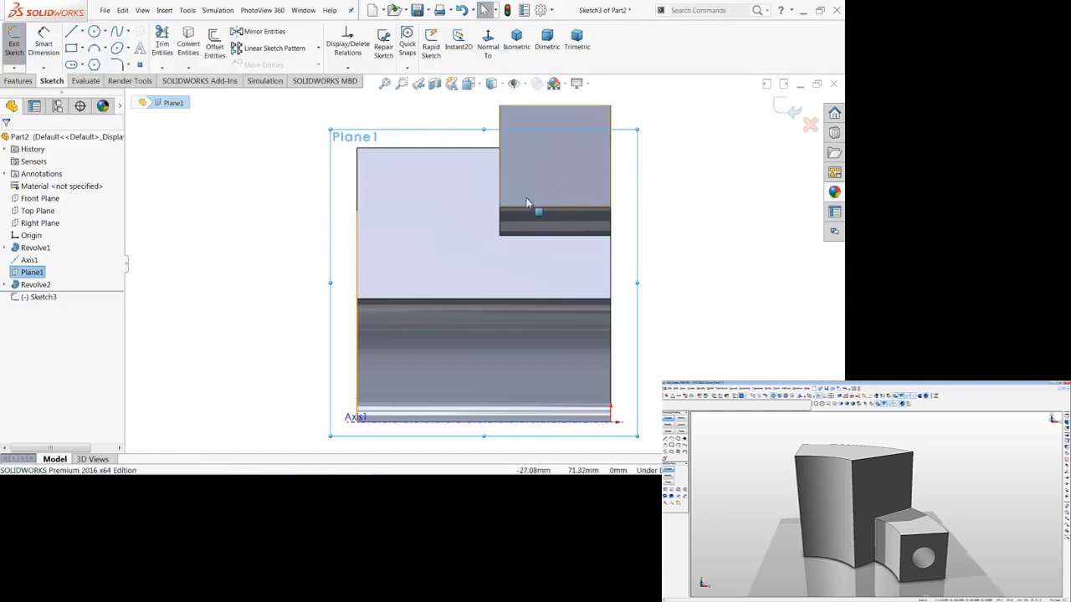
Sketch a diagonal centerline between opposite corners of the small block's end face.
{"action": "left_click", "coordinate": [81, 31]}
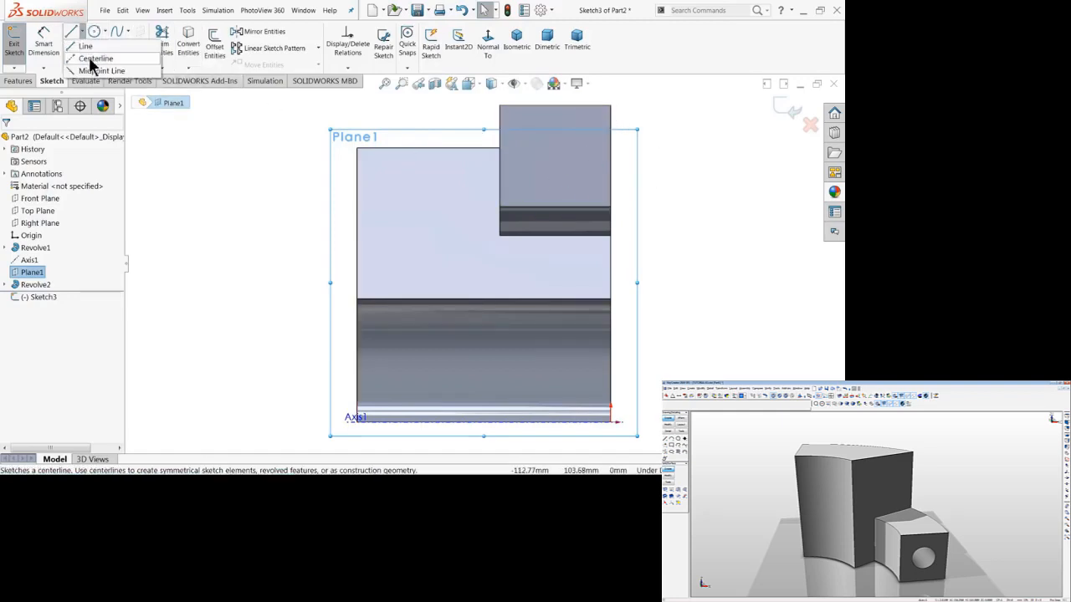
{"action": "left_click", "coordinate": [92, 58]}
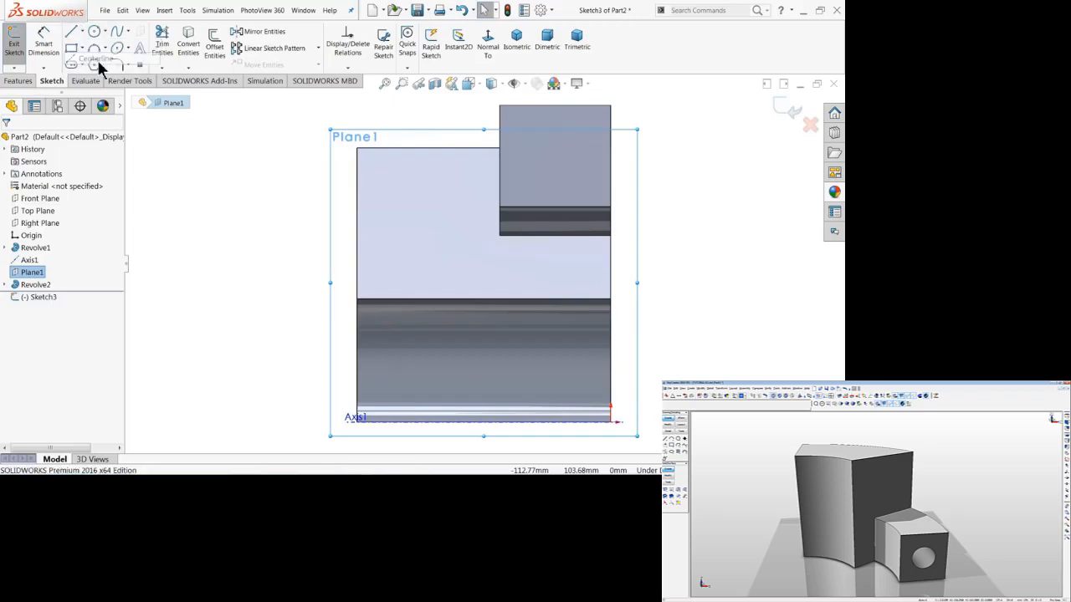
{"action": "left_click", "coordinate": [611, 106]}
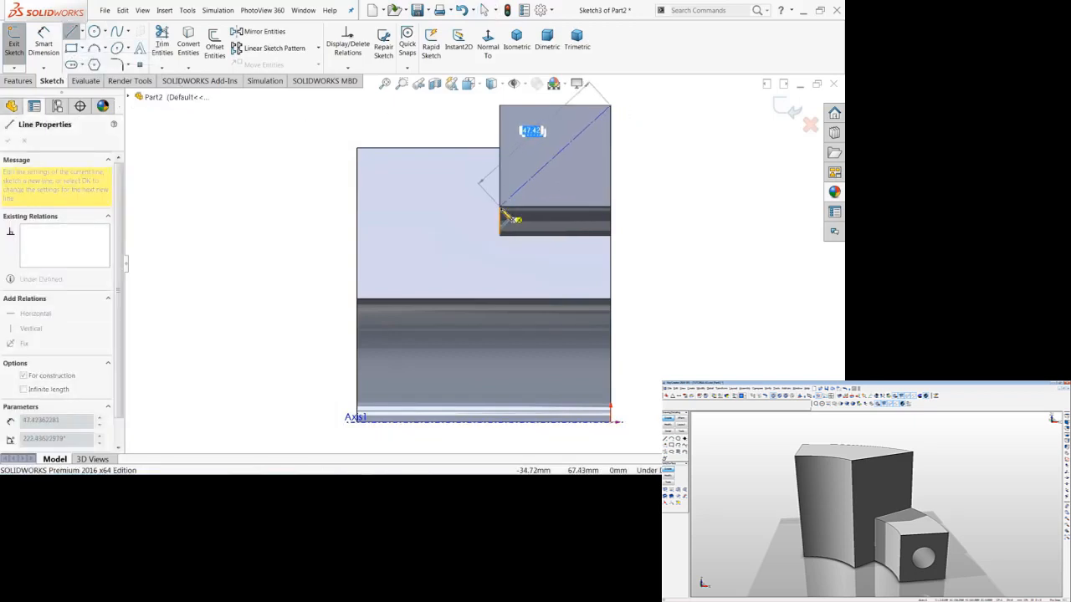
{"action": "middle_click_drag", "start_coordinate": [675, 197], "coordinate": [691, 205]}
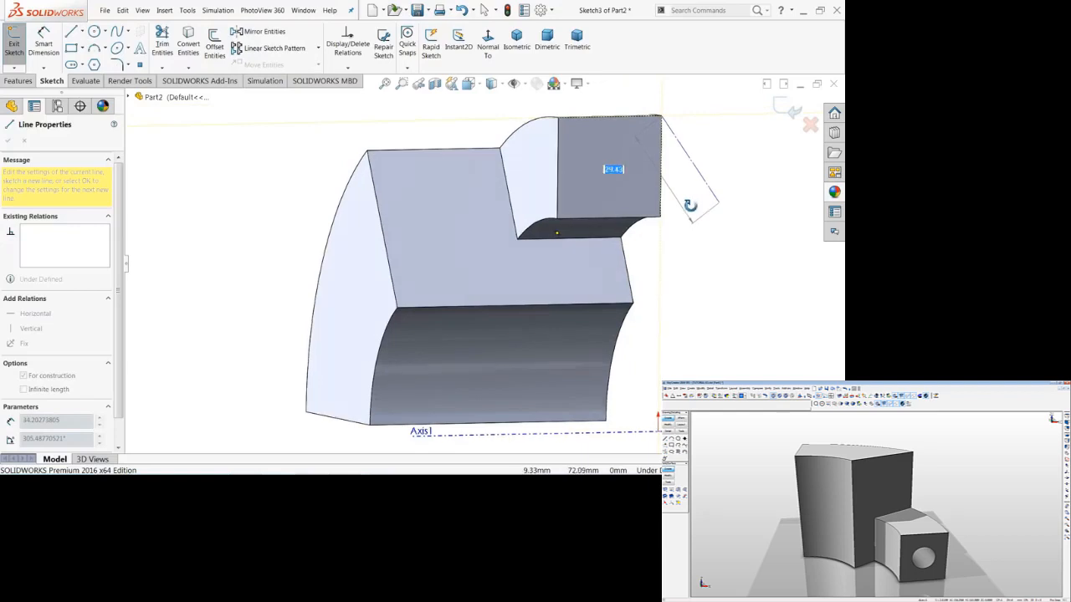
{"action": "left_click", "coordinate": [558, 219]}
{"action": "right_click", "coordinate": [457, 198]}
{"action": "left_click", "coordinate": [485, 207]}
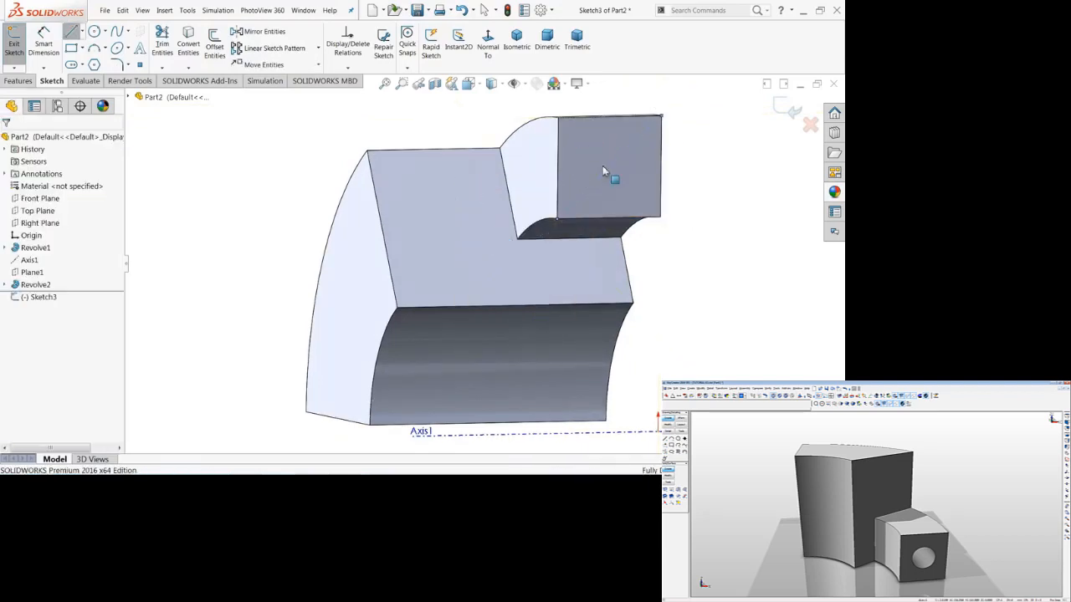
Sketch a 16 mm diameter circle centred on the midpoint of the diagonal centerline.
{"action": "scroll", "coordinate": [603, 169], "scroll_direction": "down", "scroll_amount": 3}
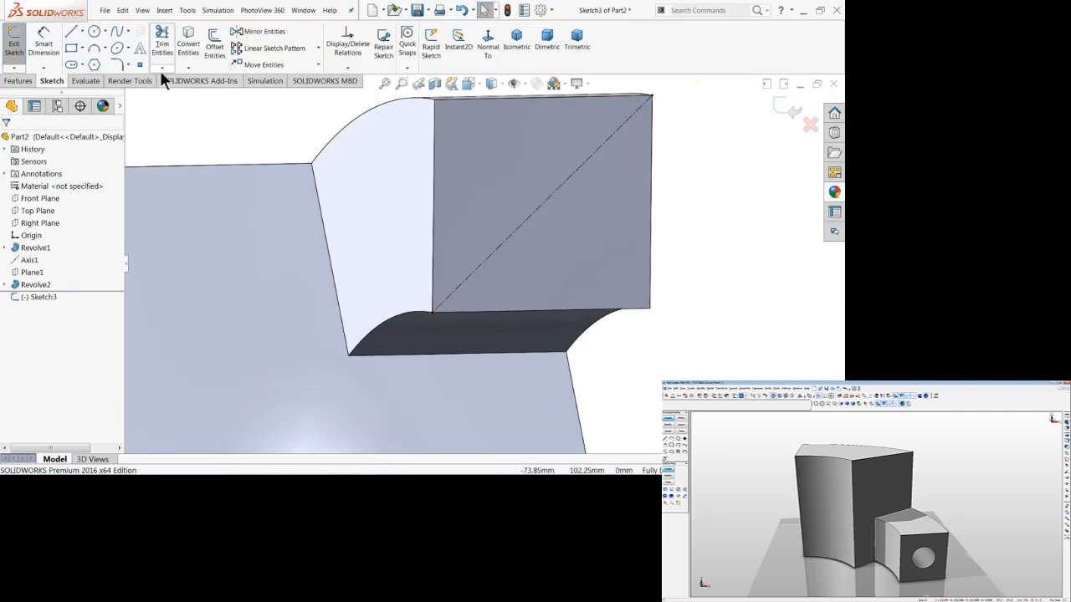
{"action": "left_click", "coordinate": [94, 30]}
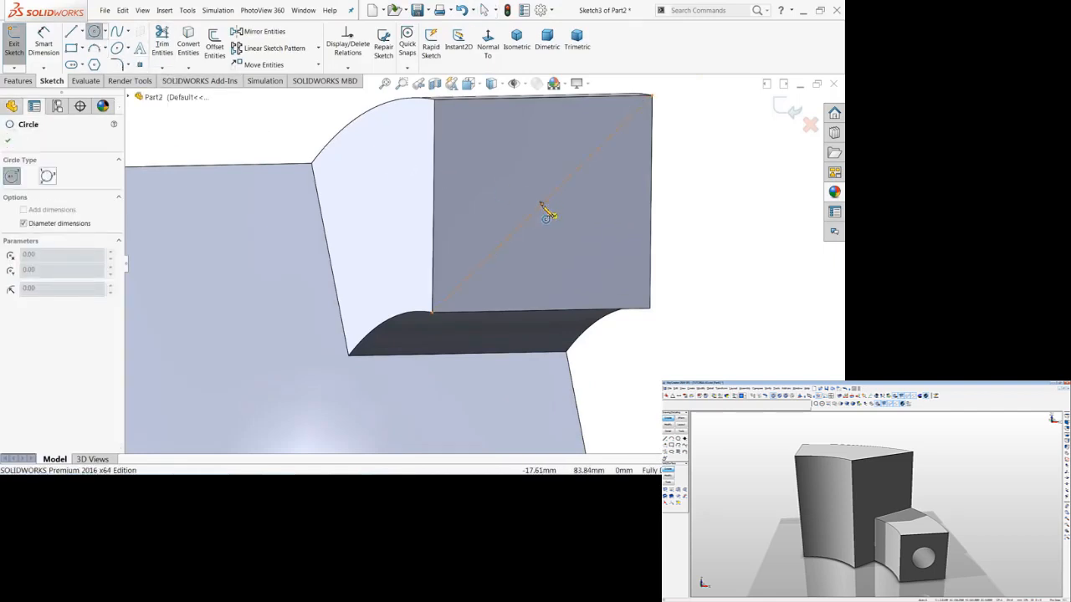
{"action": "left_click", "coordinate": [541, 204]}
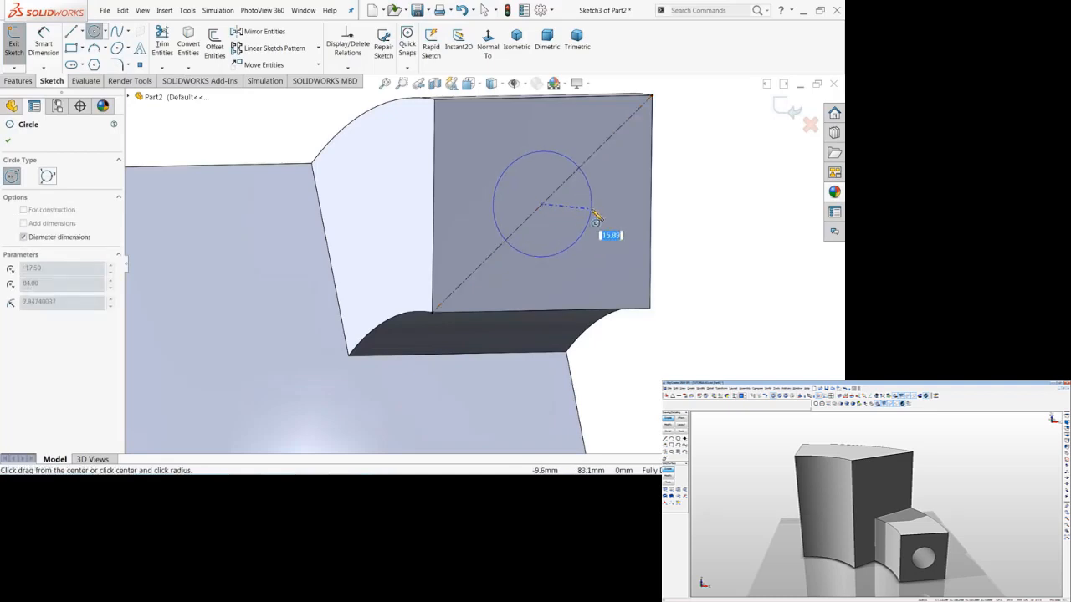
{"action": "type", "text": "16"}
{"action": "key", "text": "Return"}
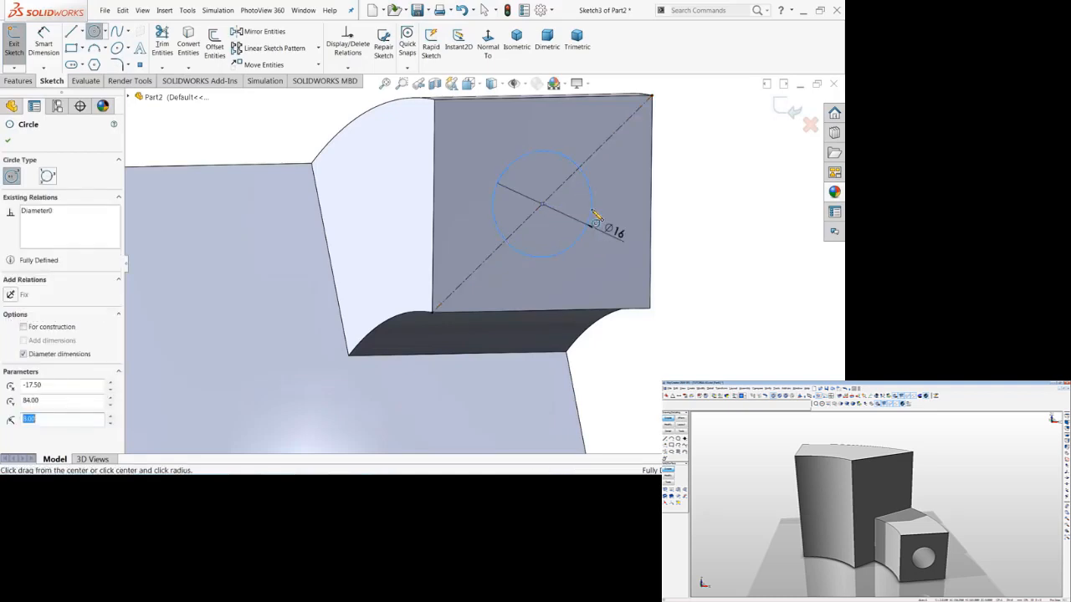
{"action": "right_click", "coordinate": [721, 199]}
{"action": "left_click", "coordinate": [750, 196]}
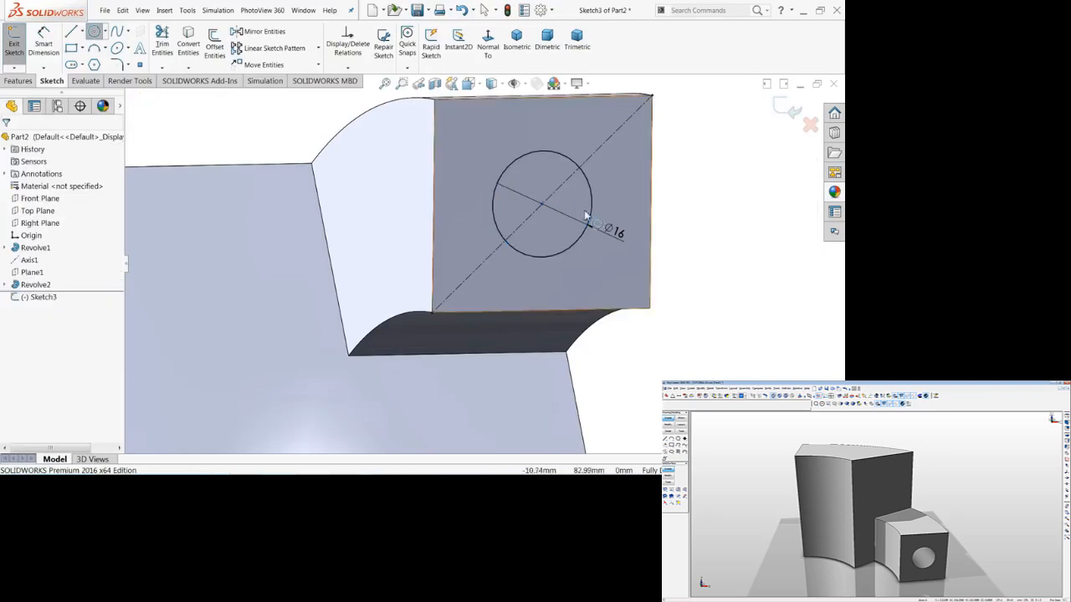
Start a Revolved Cut from the circle sketch and replace the diagonal line with the central Axis1 as axis of revolution.
{"action": "left_click", "coordinate": [516, 46]}
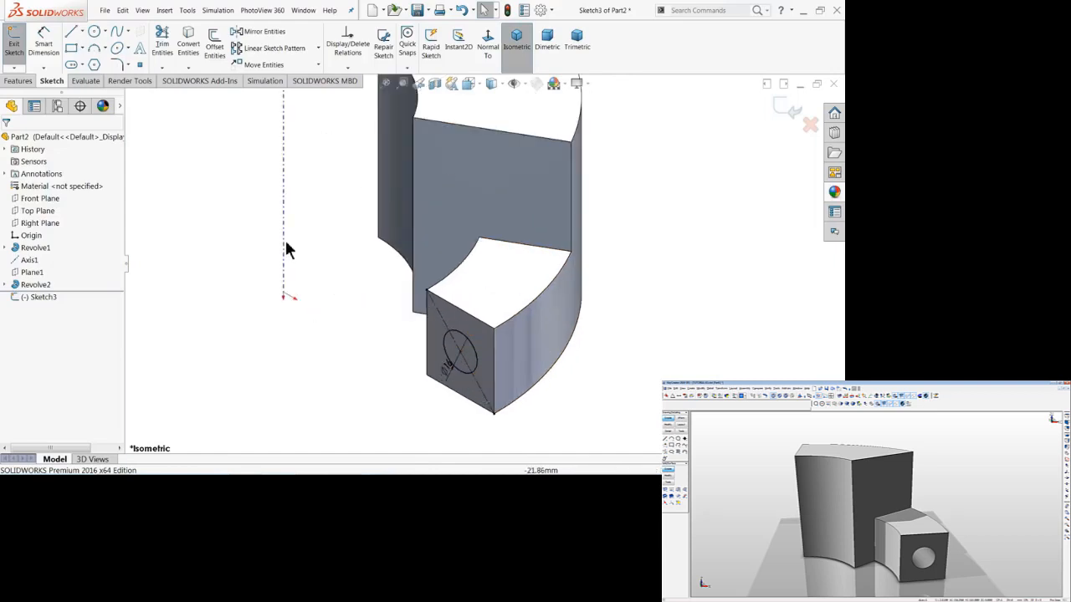
{"action": "left_click", "coordinate": [17, 80]}
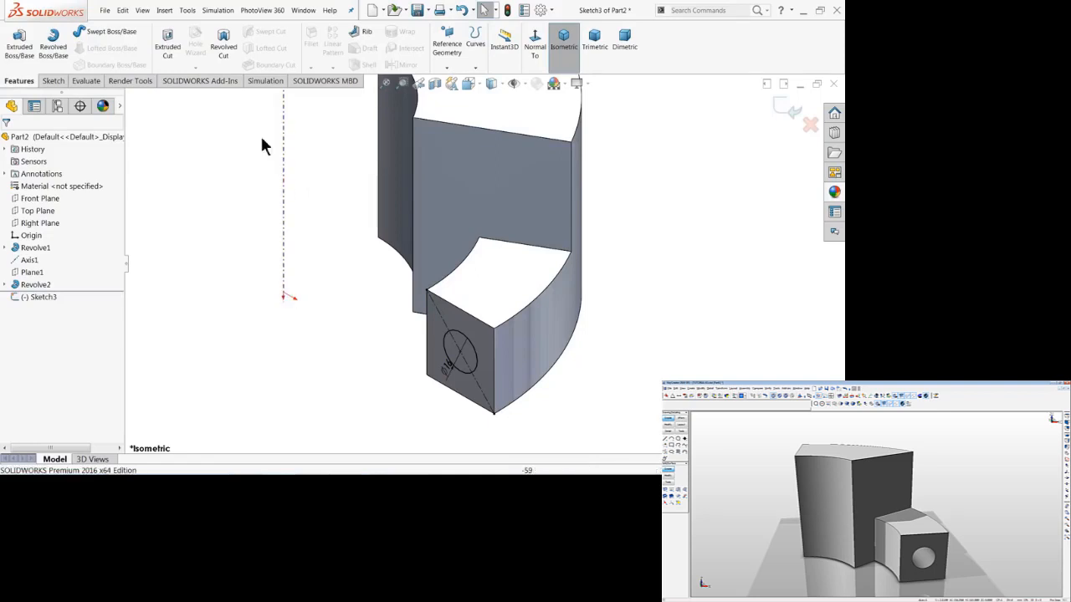
{"action": "left_click", "coordinate": [224, 55]}
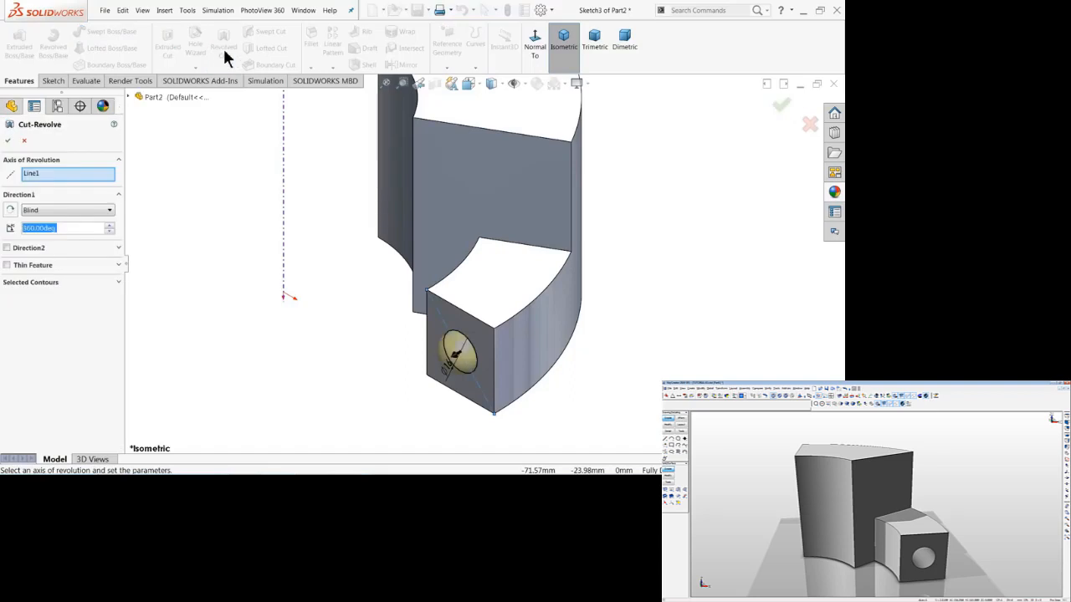
{"action": "right_click", "coordinate": [42, 178]}
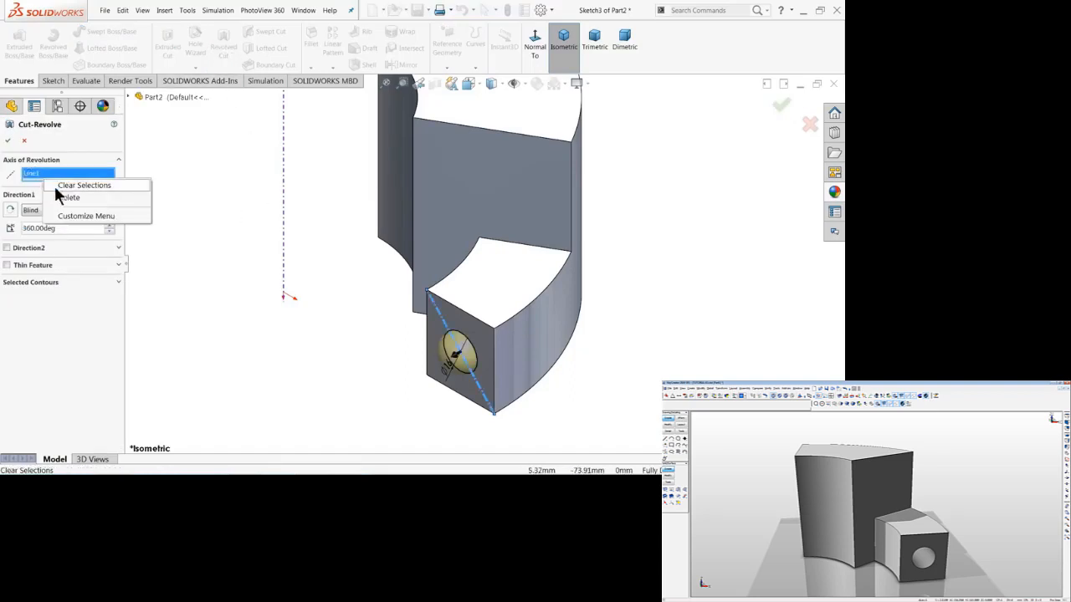
{"action": "left_click", "coordinate": [65, 185]}
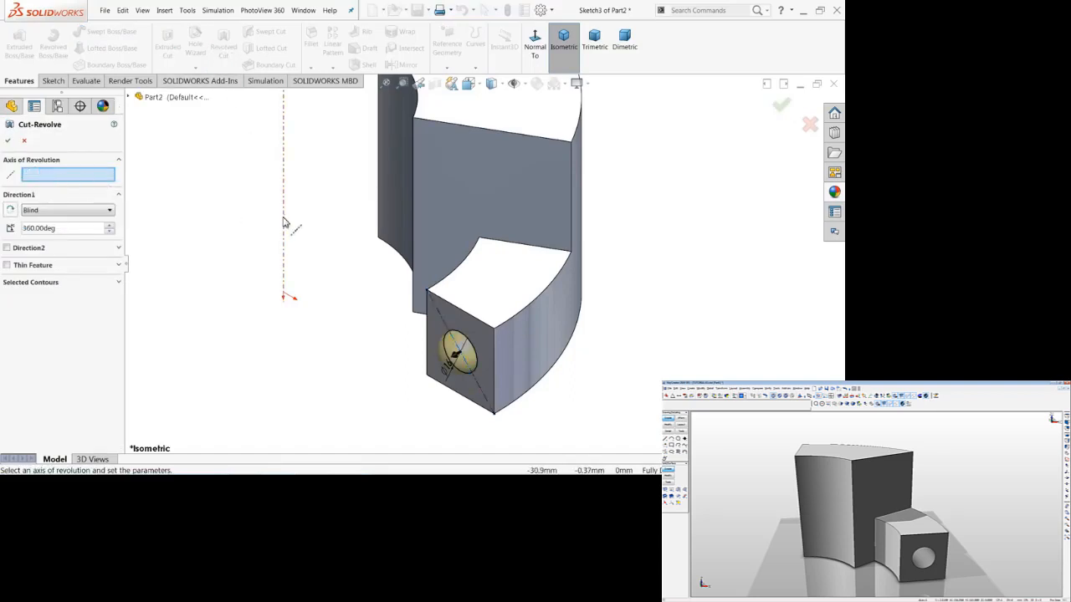
{"action": "left_click", "coordinate": [284, 173]}
{"action": "scroll", "coordinate": [489, 382], "scroll_direction": "up", "scroll_amount": 2}
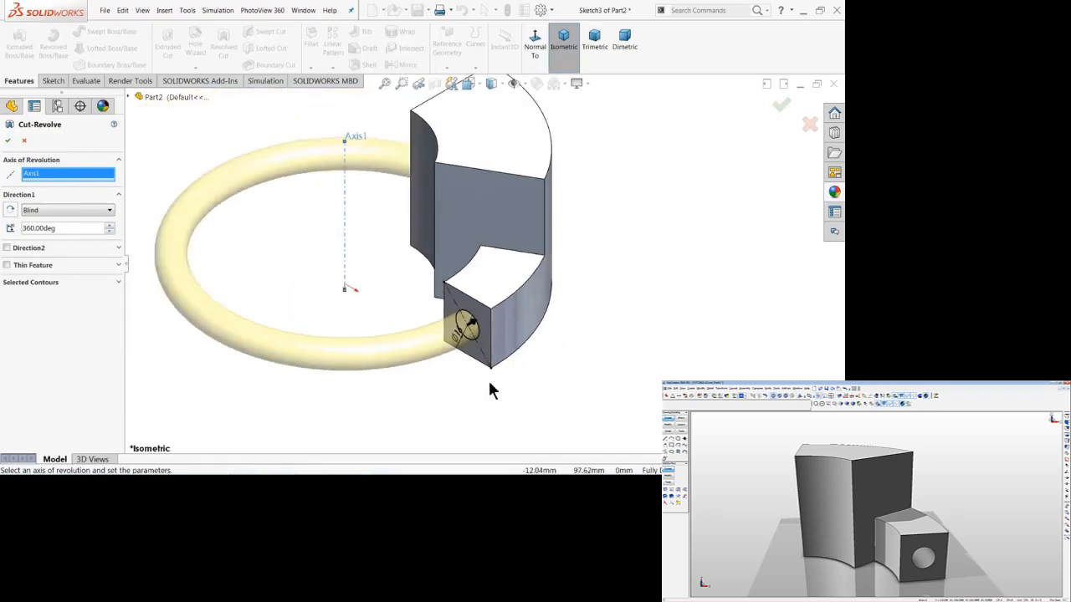
Set the revolved cut's Blind angle to 13 degrees and reverse its direction into the small block.
{"action": "scroll", "coordinate": [430, 287], "scroll_direction": "down", "scroll_amount": 2}
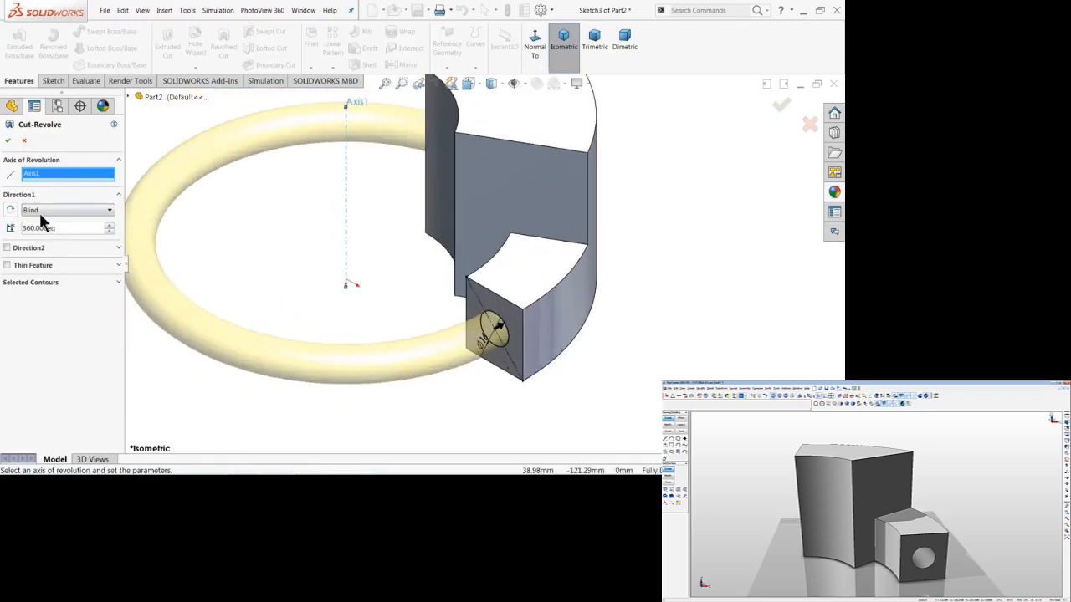
{"action": "double_click", "coordinate": [63, 231]}
{"action": "type", "text": "13"}
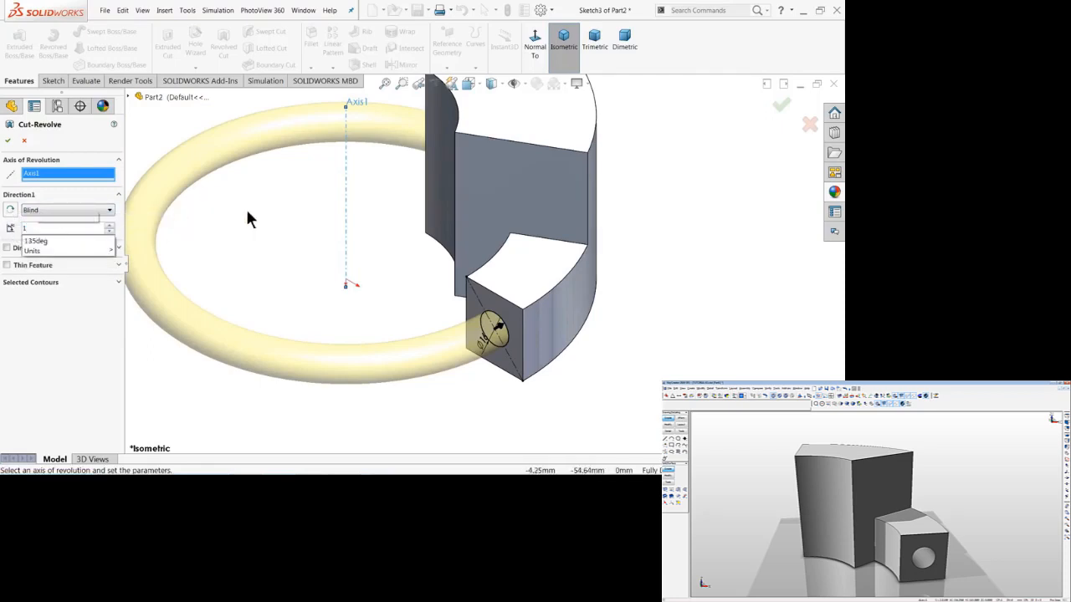
{"action": "key", "text": "Return"}
{"action": "scroll", "coordinate": [472, 316], "scroll_direction": "down", "scroll_amount": 2}
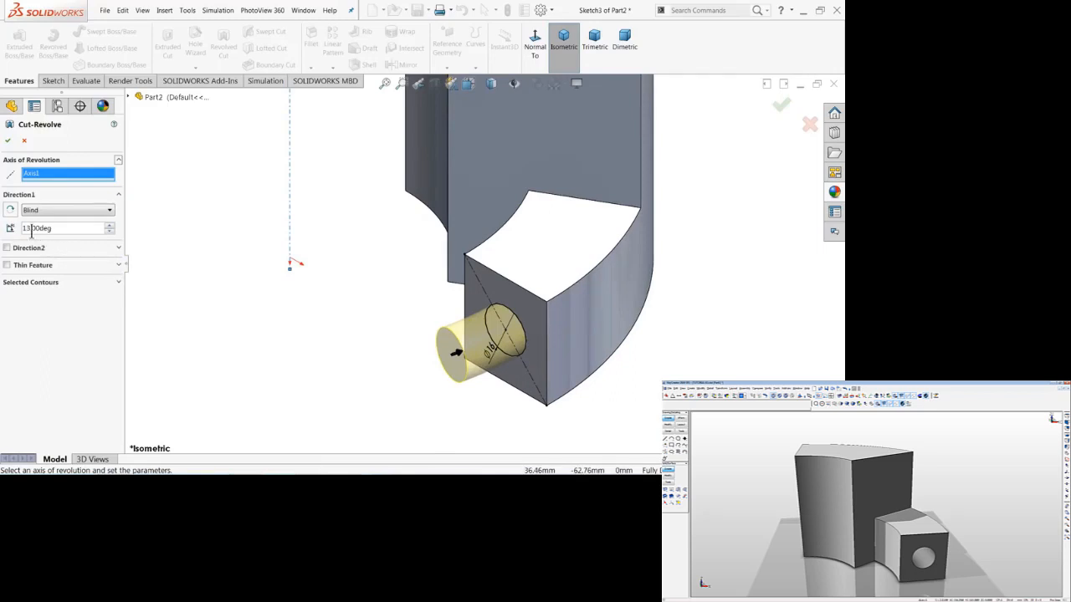
{"action": "left_click", "coordinate": [11, 213]}
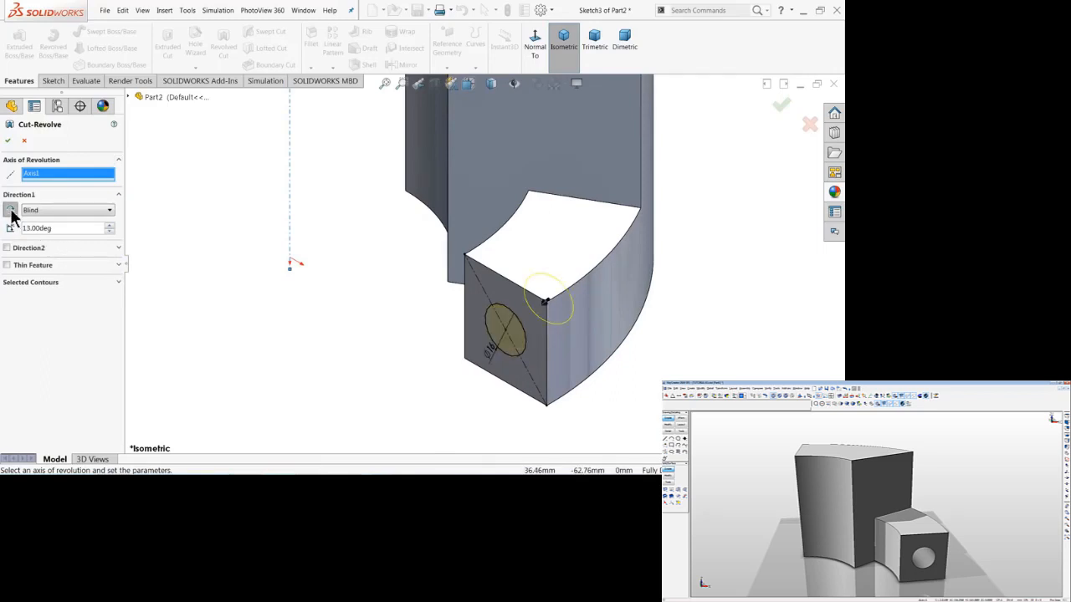
Apply the revolved cut of the circle about Axis1 to make the curved hole in the small block.
{"action": "mouse_move", "coordinate": [359, 323]}
{"action": "middle_mouse_down"}
{"action": "mouse_move", "coordinate": [410, 258]}
{"action": "mouse_move", "coordinate": [374, 321]}
{"action": "middle_mouse_up"}
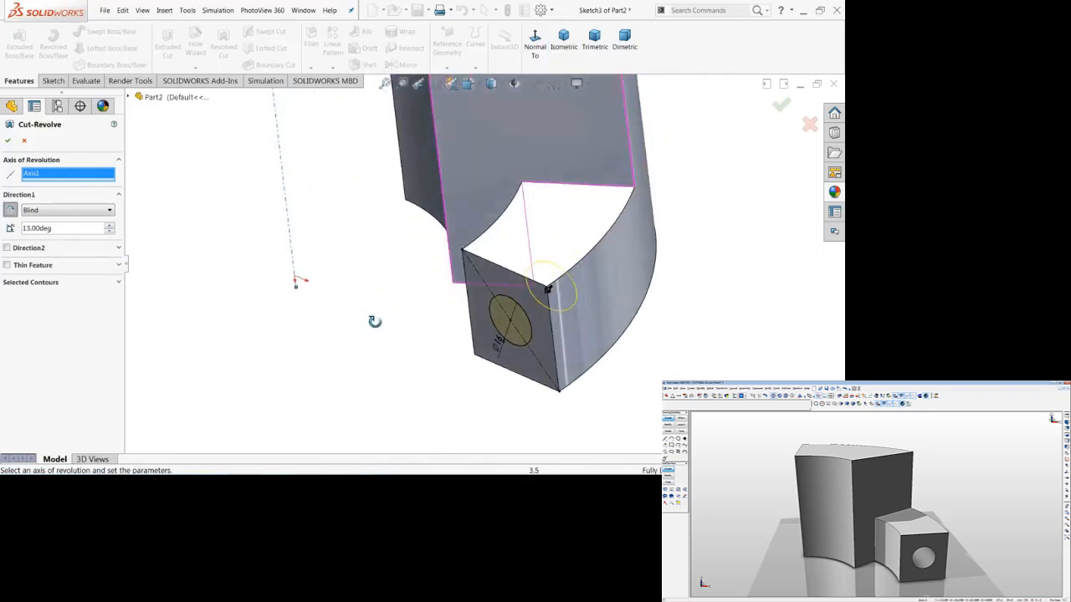
{"action": "left_click", "coordinate": [9, 143]}
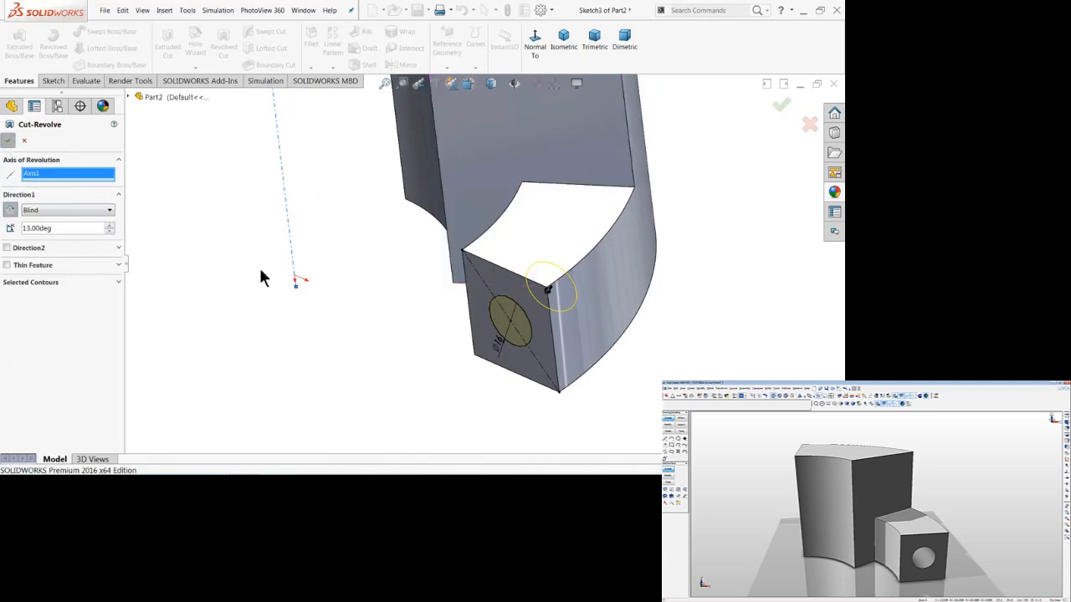
{"action": "left_click", "coordinate": [365, 296]}
{"action": "scroll", "coordinate": [365, 296], "scroll_direction": "up", "scroll_amount": 5}
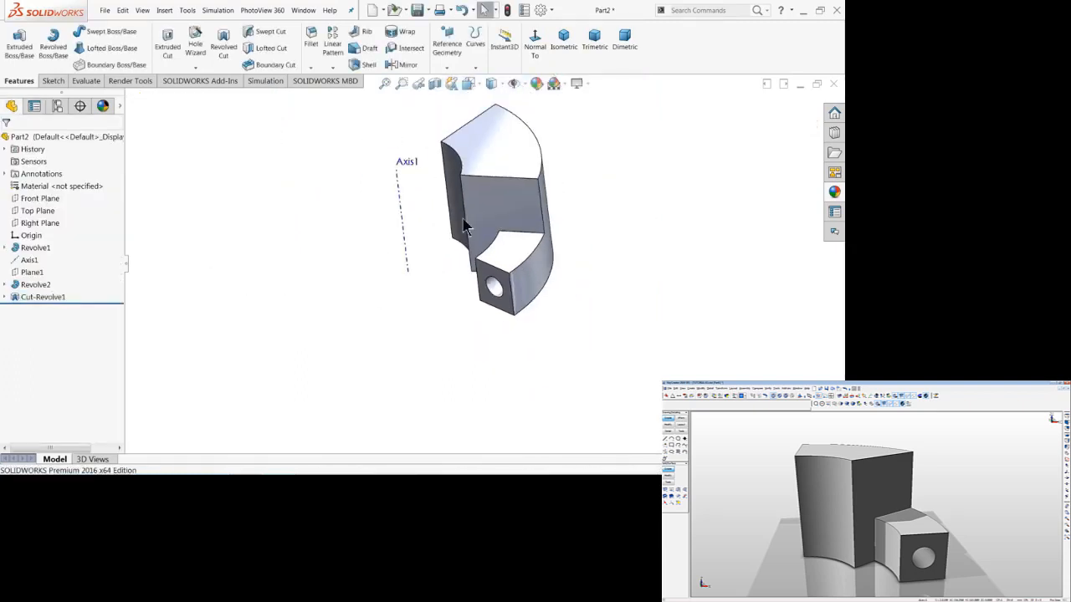
Hide Axis1 and show the finished part in the isometric view.
{"action": "scroll", "coordinate": [431, 196], "scroll_direction": "down", "scroll_amount": 3}
{"action": "left_click", "coordinate": [28, 260]}
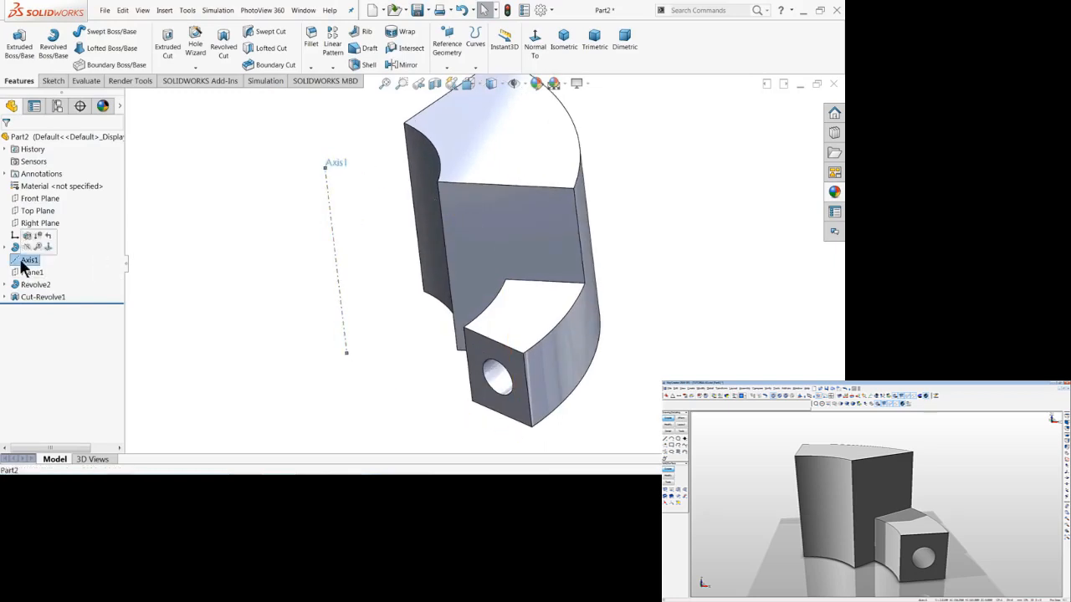
{"action": "left_click", "coordinate": [28, 248]}
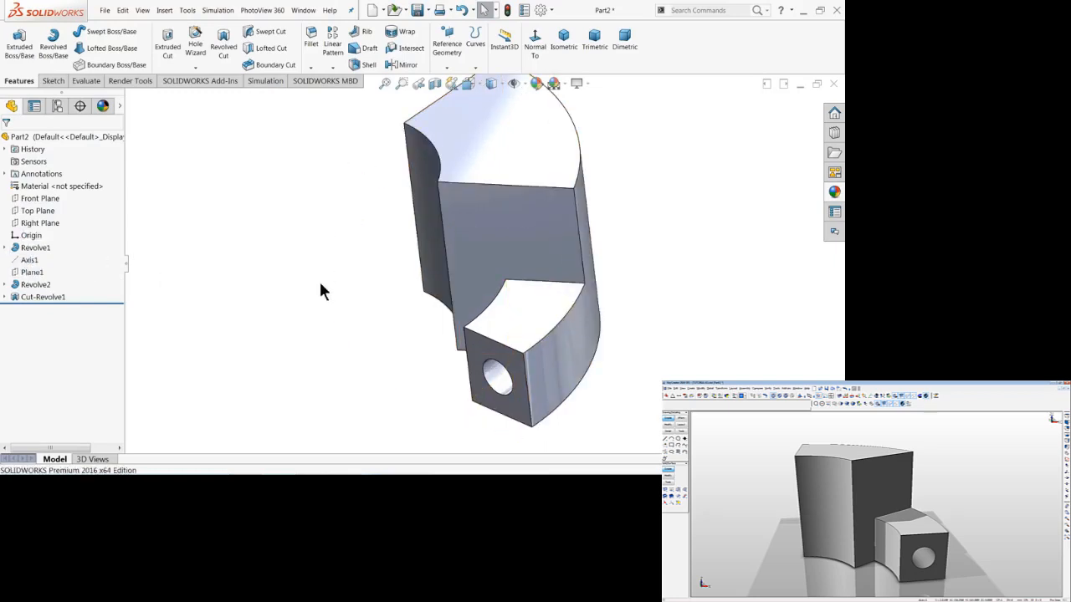
{"action": "left_click", "coordinate": [565, 44]}
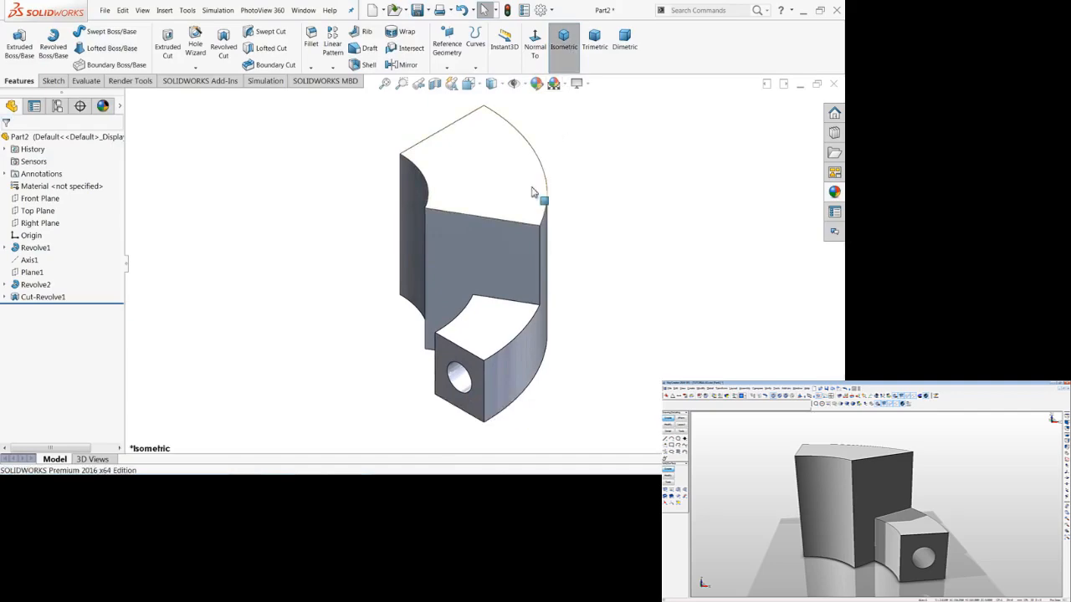